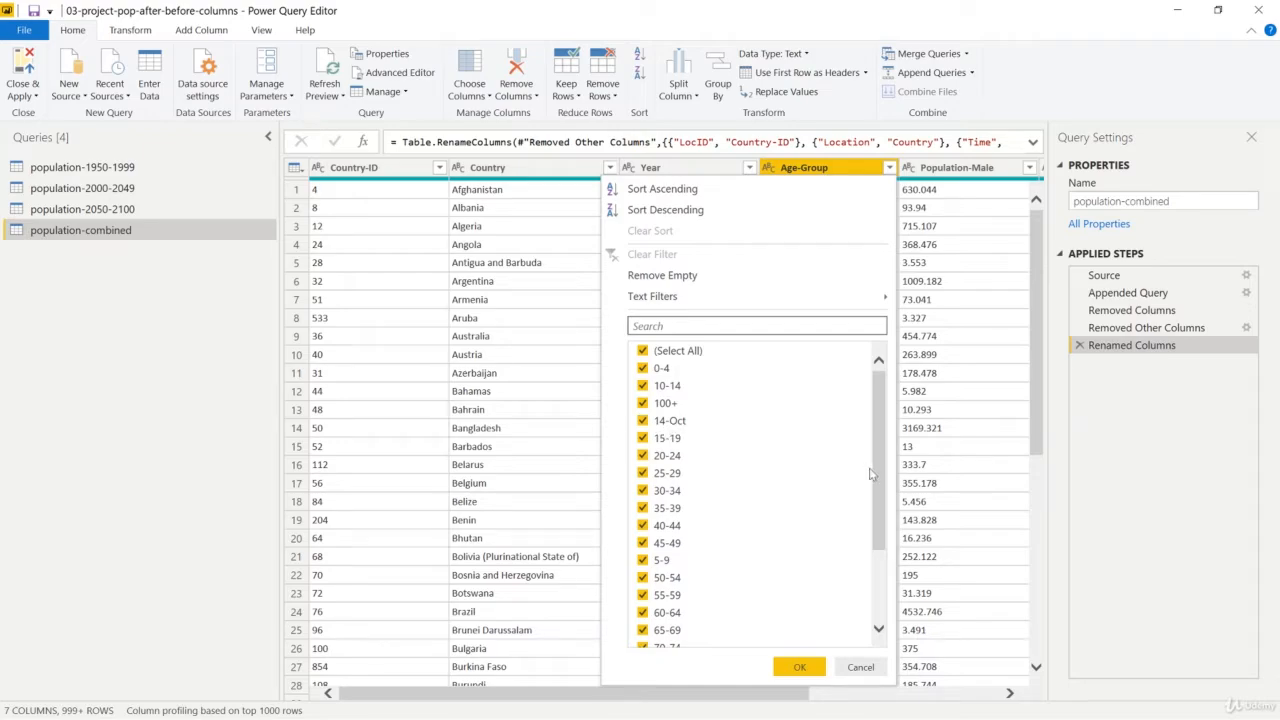
# Review the Age-Group filter values, and open population-1950-1999.csv from the Source folder in Notepad
pyautogui.moveTo(882, 478); pyautogui.dragTo(884, 546)
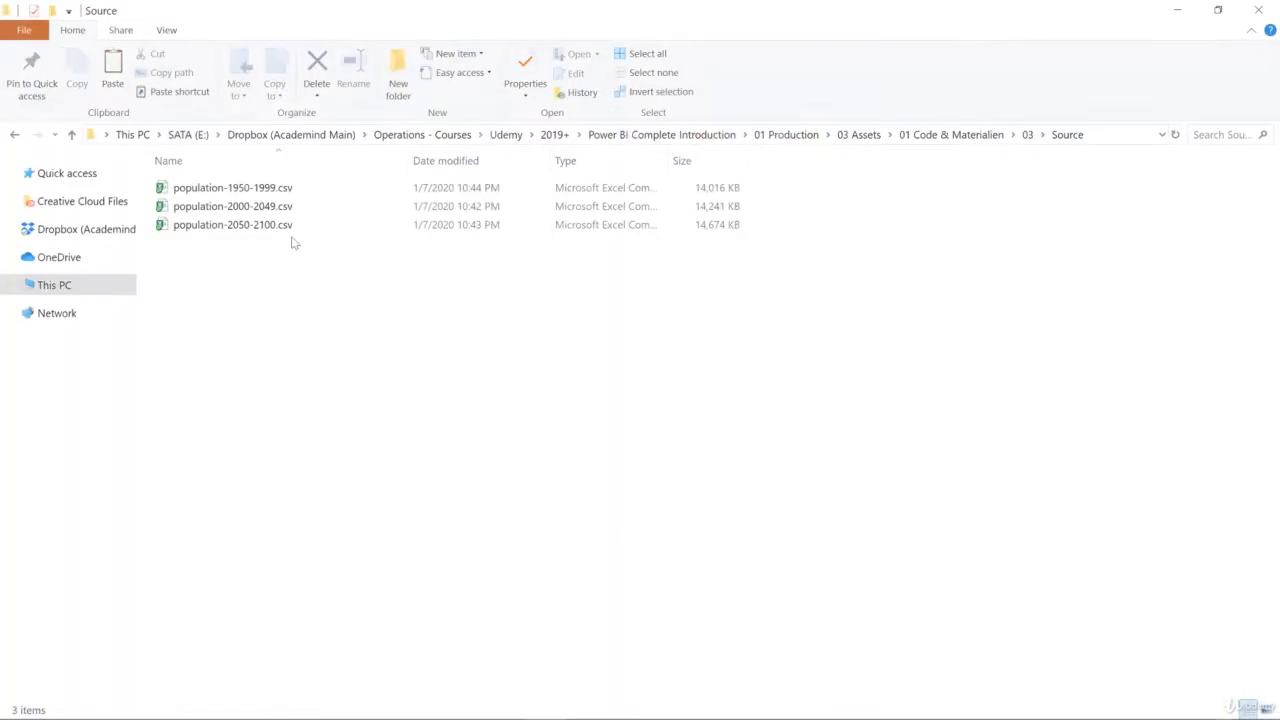
pyautogui.click(268, 189)
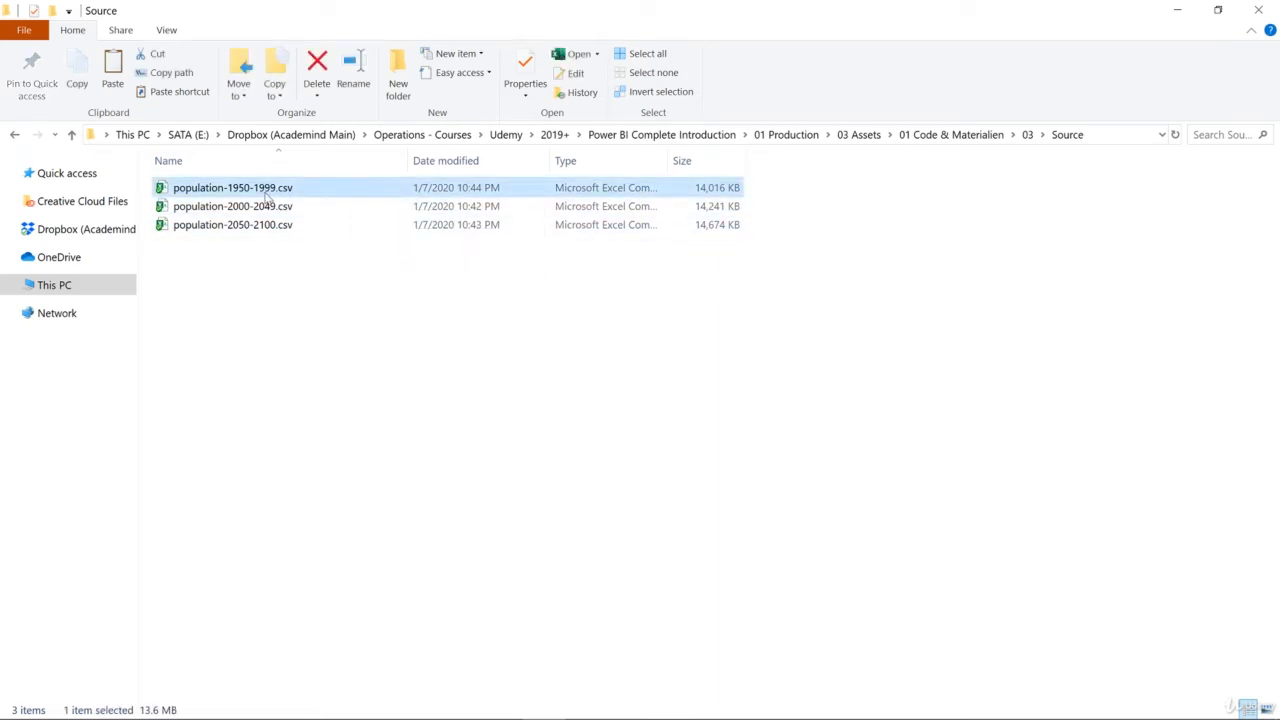
pyautogui.rightClick(268, 189)
pyautogui.moveTo(650, 455)
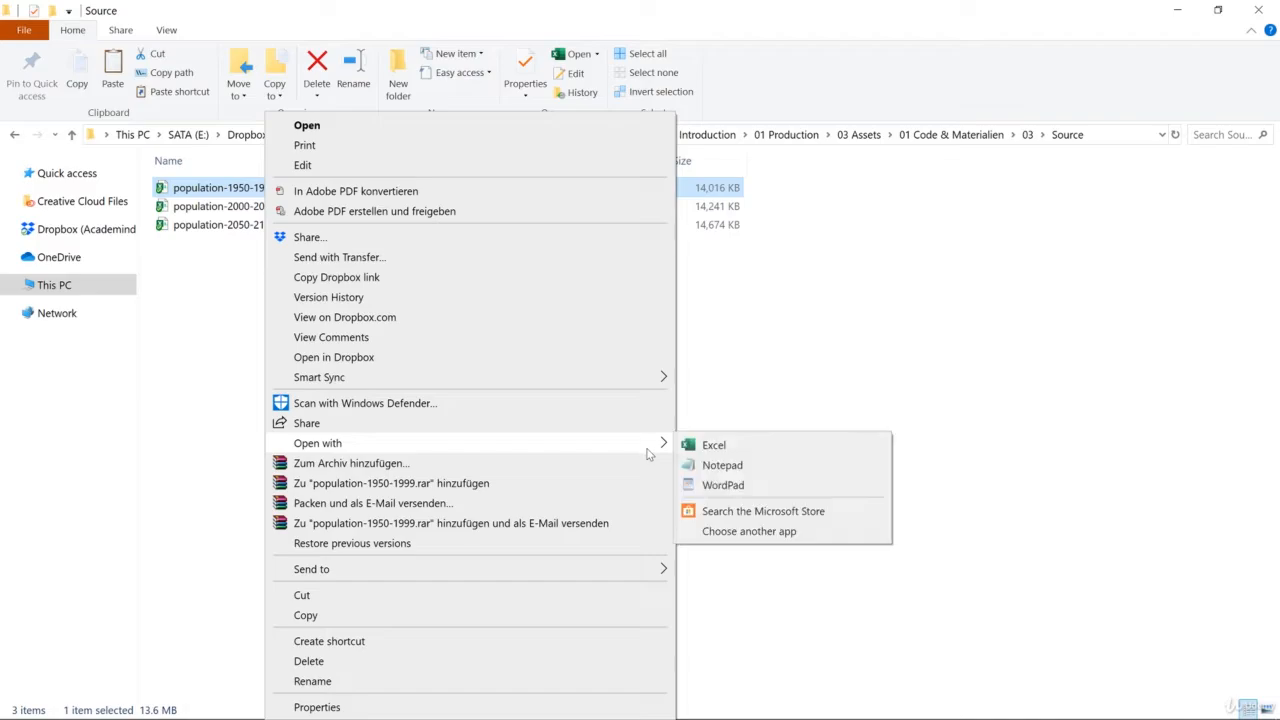
pyautogui.click(711, 465)
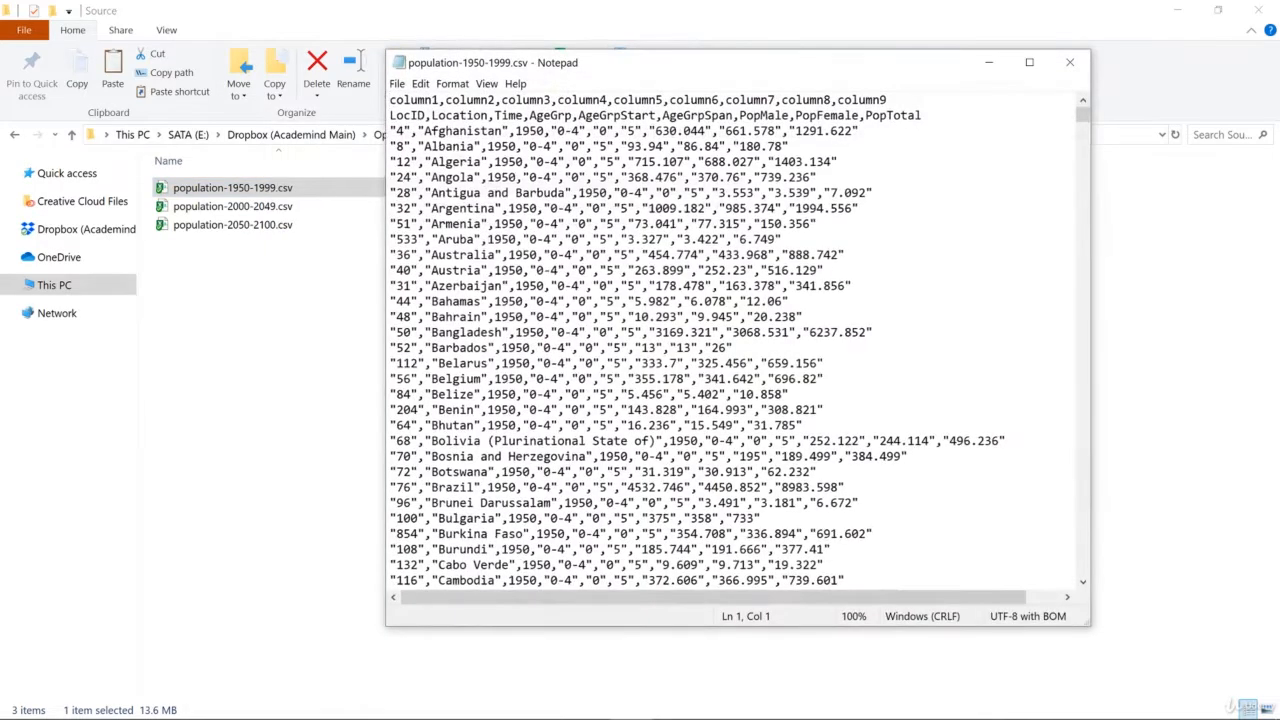
# Examine the 9-May and 14-Oct age-group entries in the rows of population-1950-1999.csv, and close the file
pyautogui.click(1082, 581)
pyautogui.moveTo(1082, 581); pyautogui.dragTo(1082, 579)
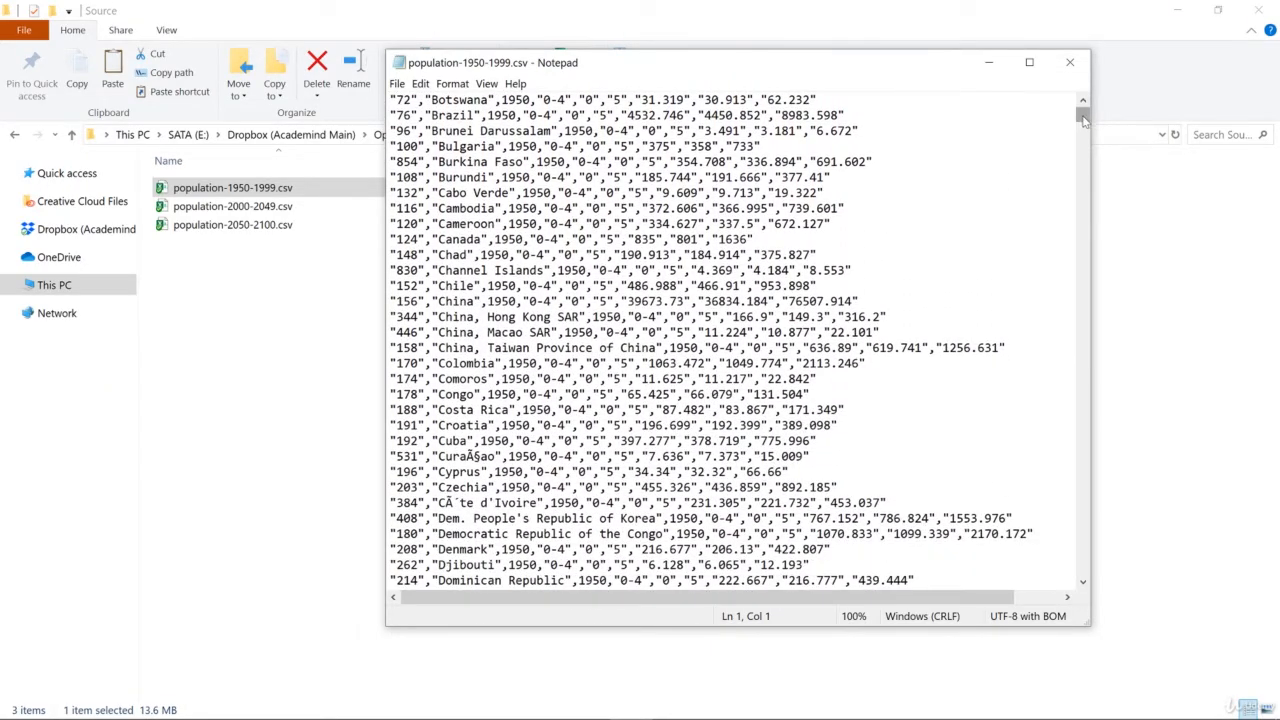
pyautogui.moveTo(1082, 113); pyautogui.dragTo(1087, 143)
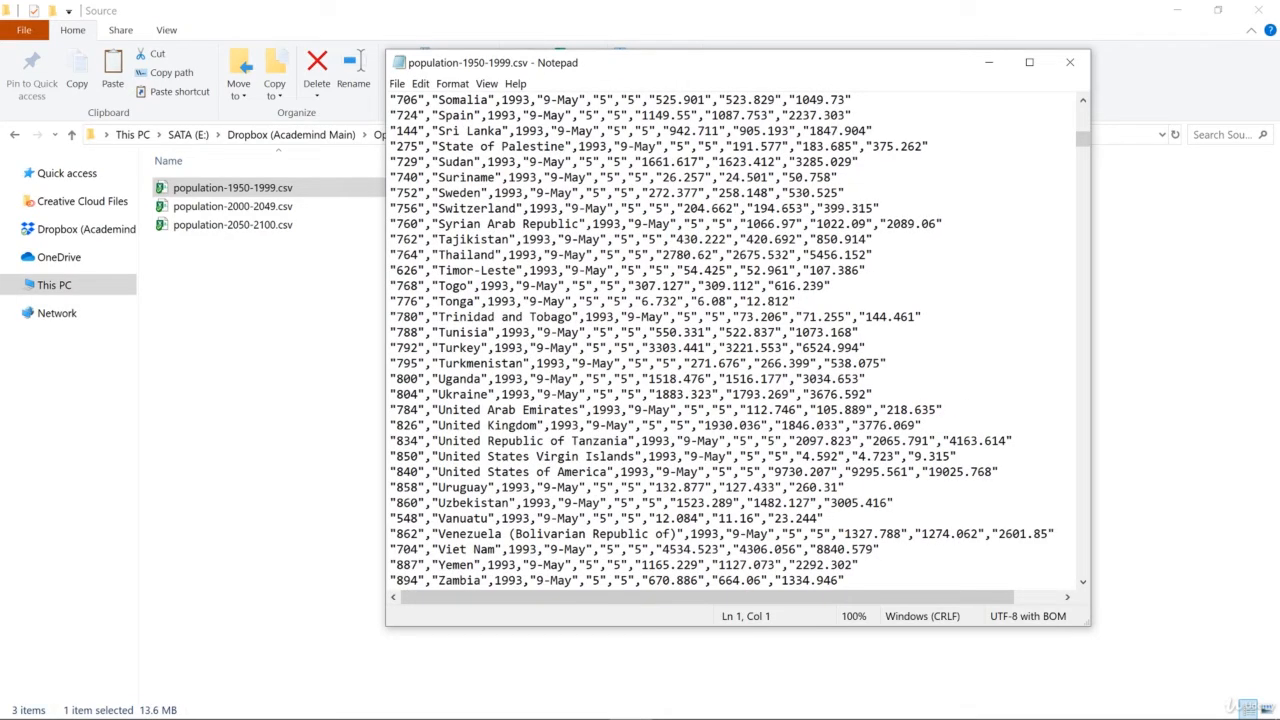
pyautogui.moveTo(521, 286); pyautogui.dragTo(558, 286)
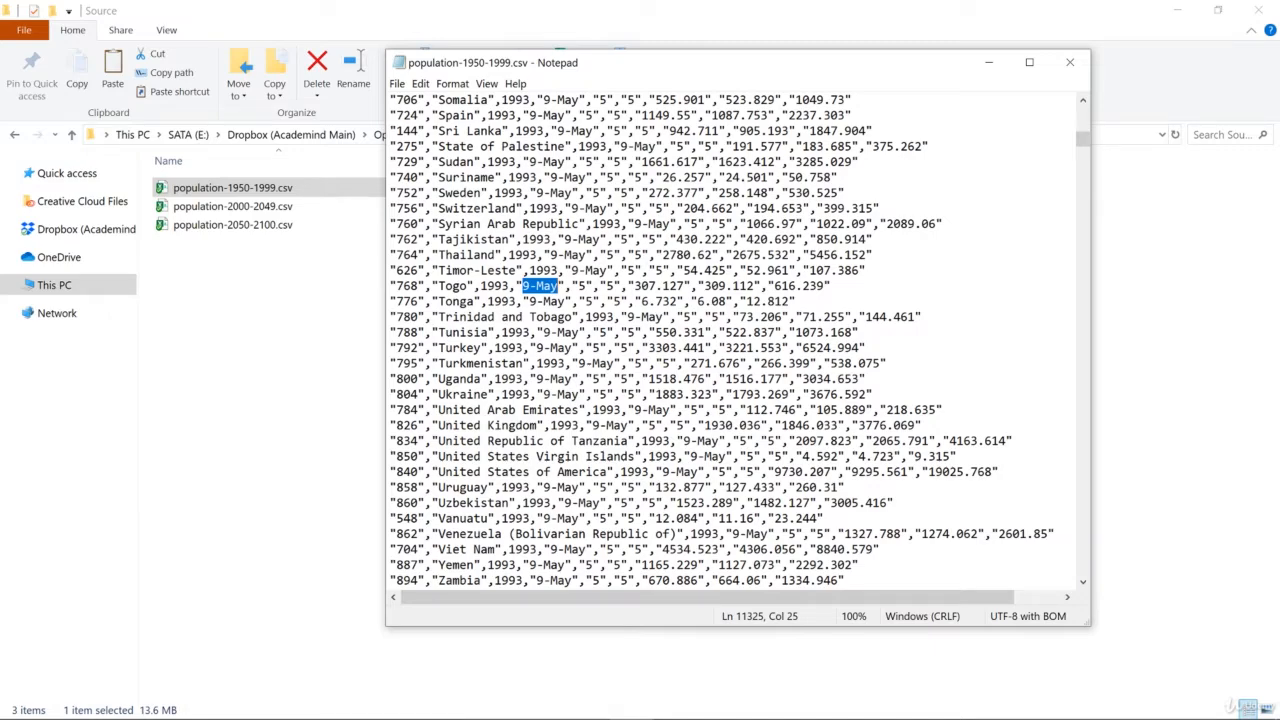
pyautogui.moveTo(1083, 139); pyautogui.dragTo(1083, 157)
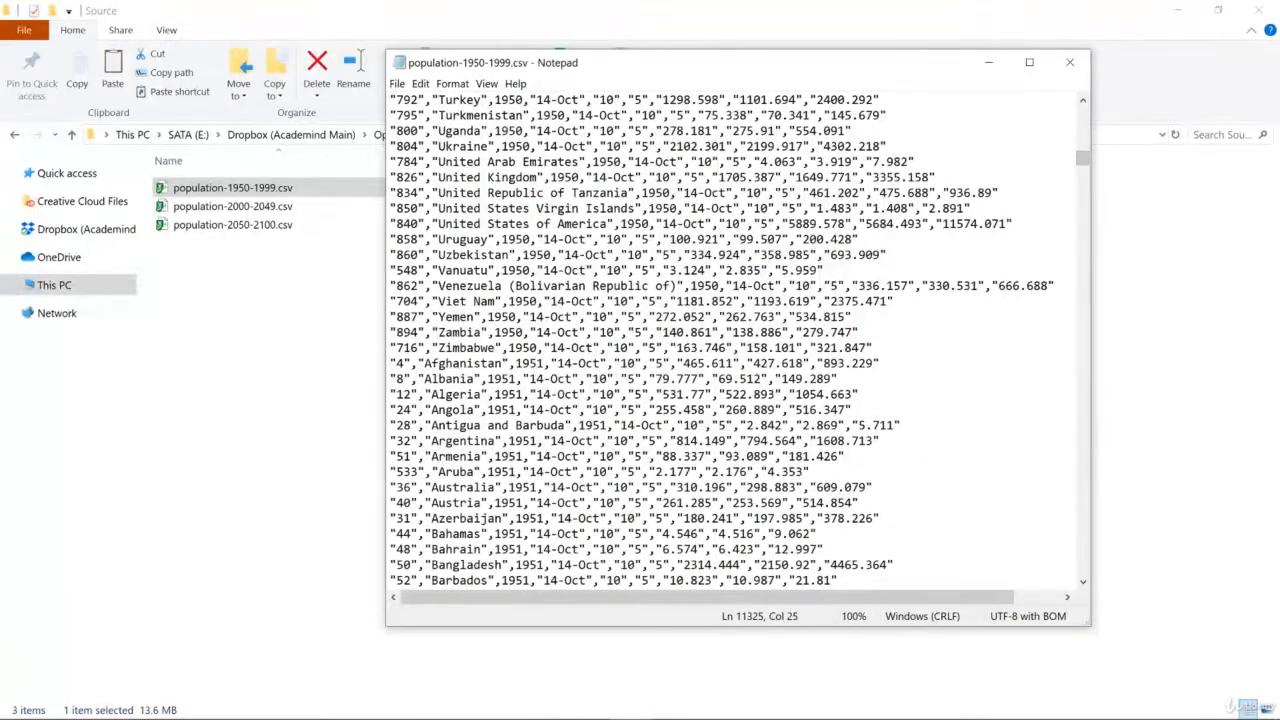
pyautogui.moveTo(537, 394); pyautogui.dragTo(579, 394)
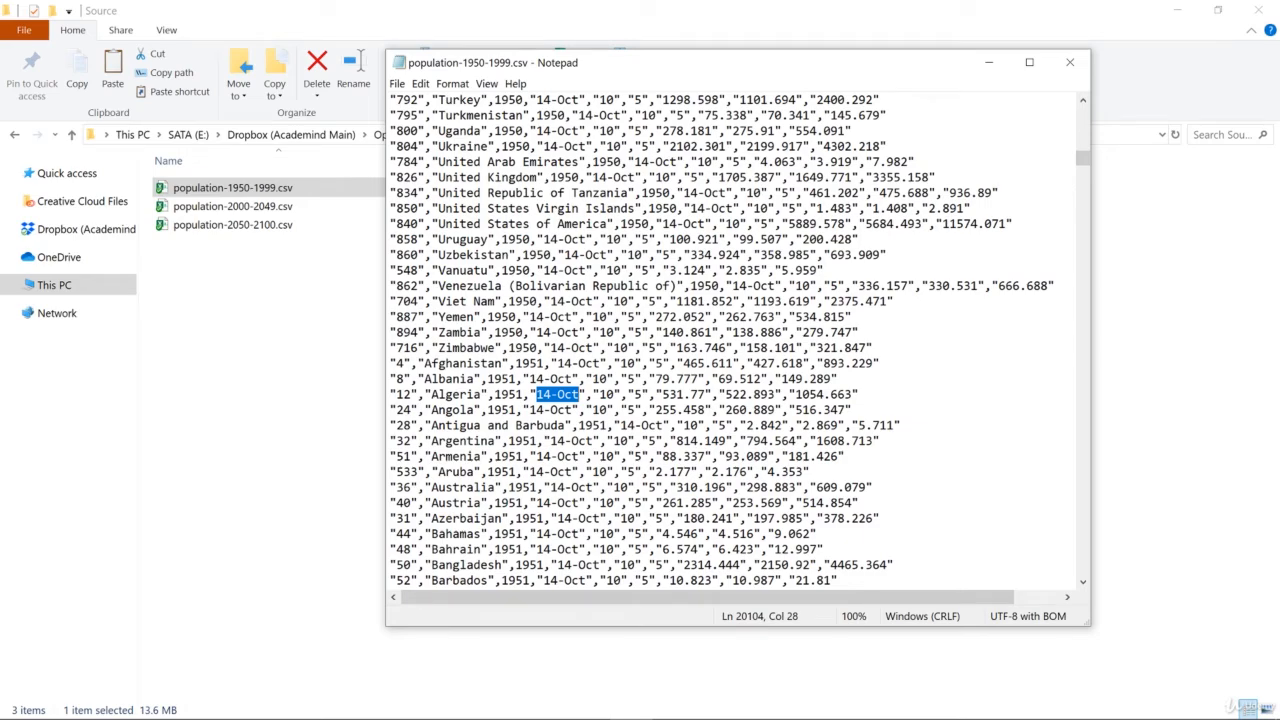
pyautogui.click(1066, 68)
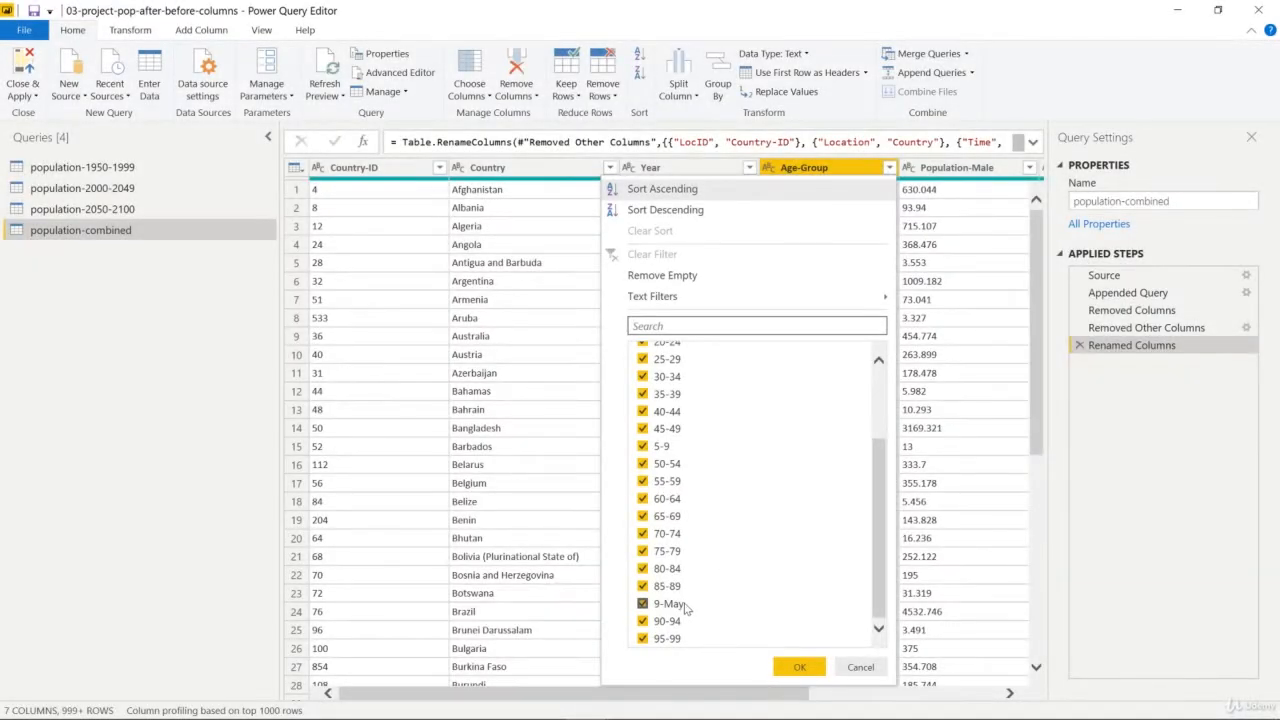
# Look through the Age-Group filter values in Power Query Editor and dismiss the filter without changing it
pyautogui.scroll(2, 668, 610)
pyautogui.scroll(1, 668, 613)
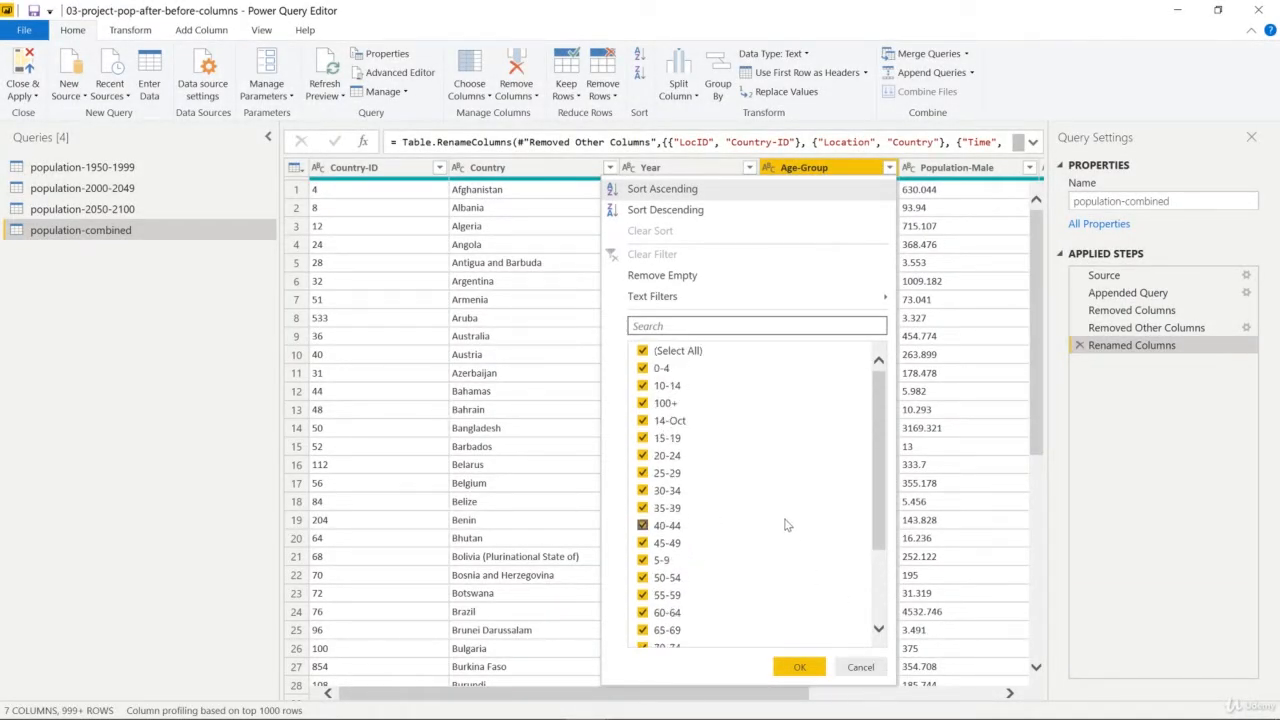
pyautogui.click(860, 667)
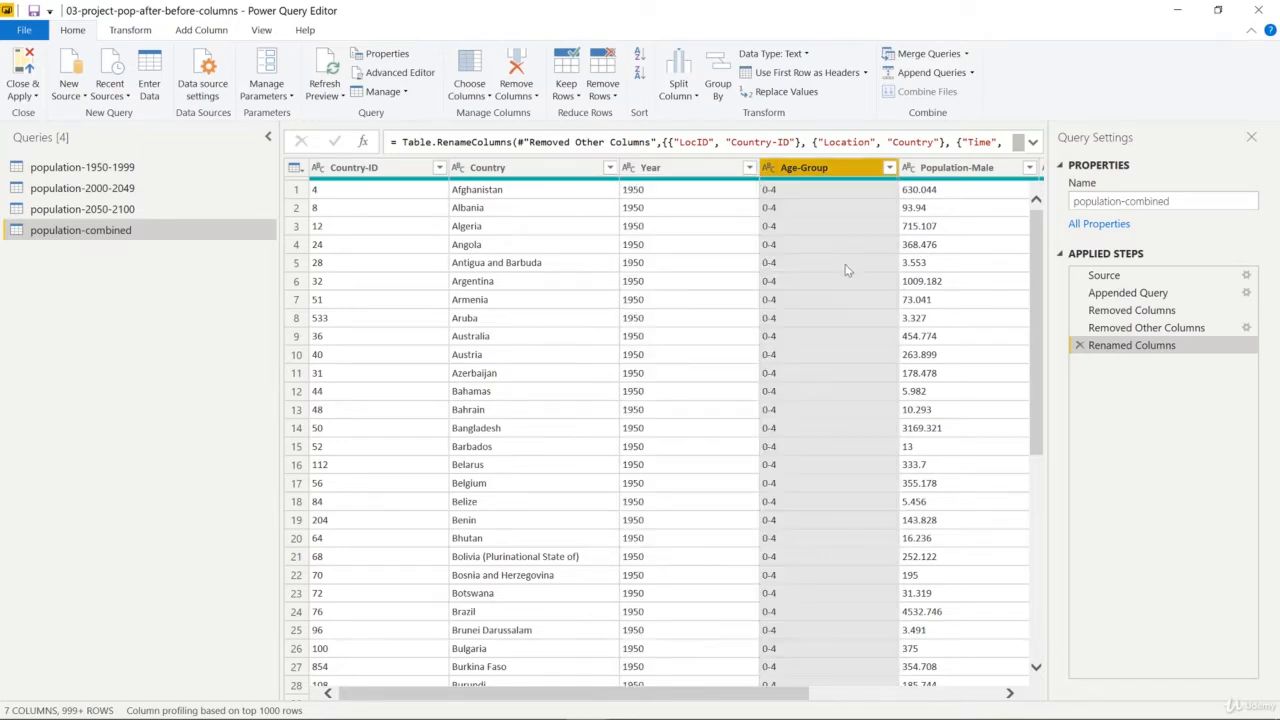
# Set up a value replacement in the Age-Group column that finds 9-May and replaces it with 5-9
pyautogui.rightClick(800, 170)
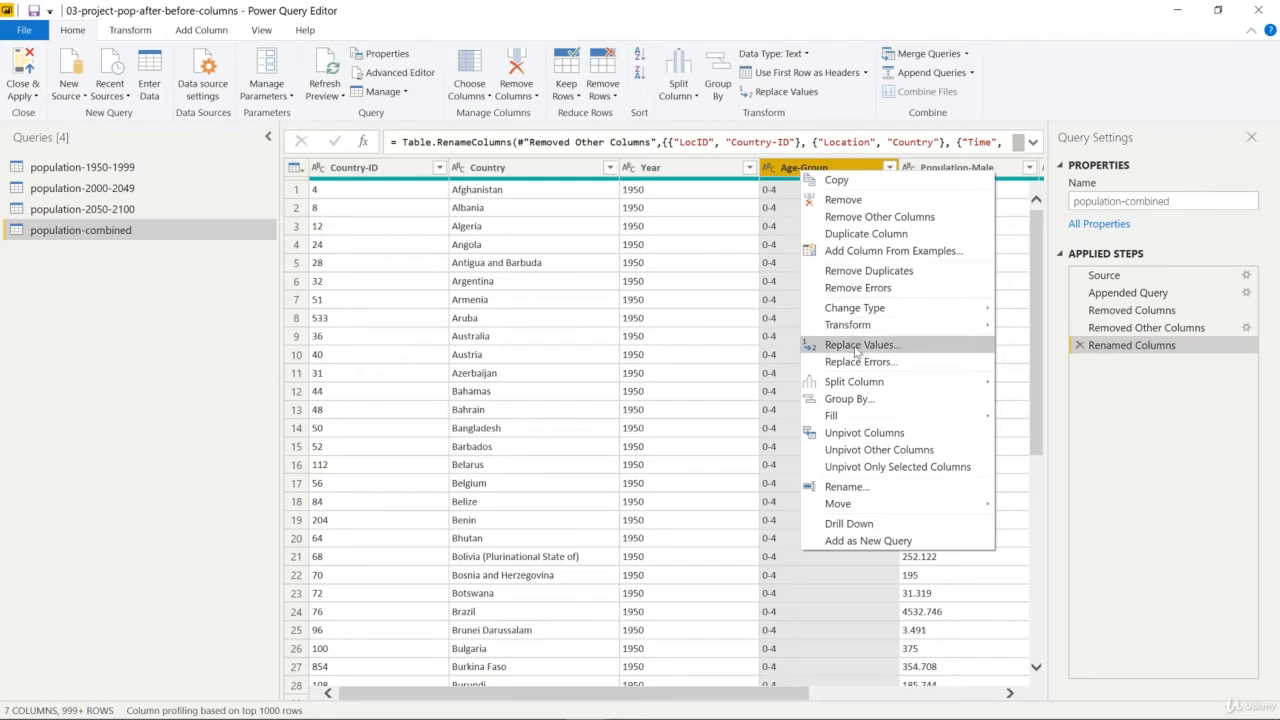
pyautogui.click(86, 34)
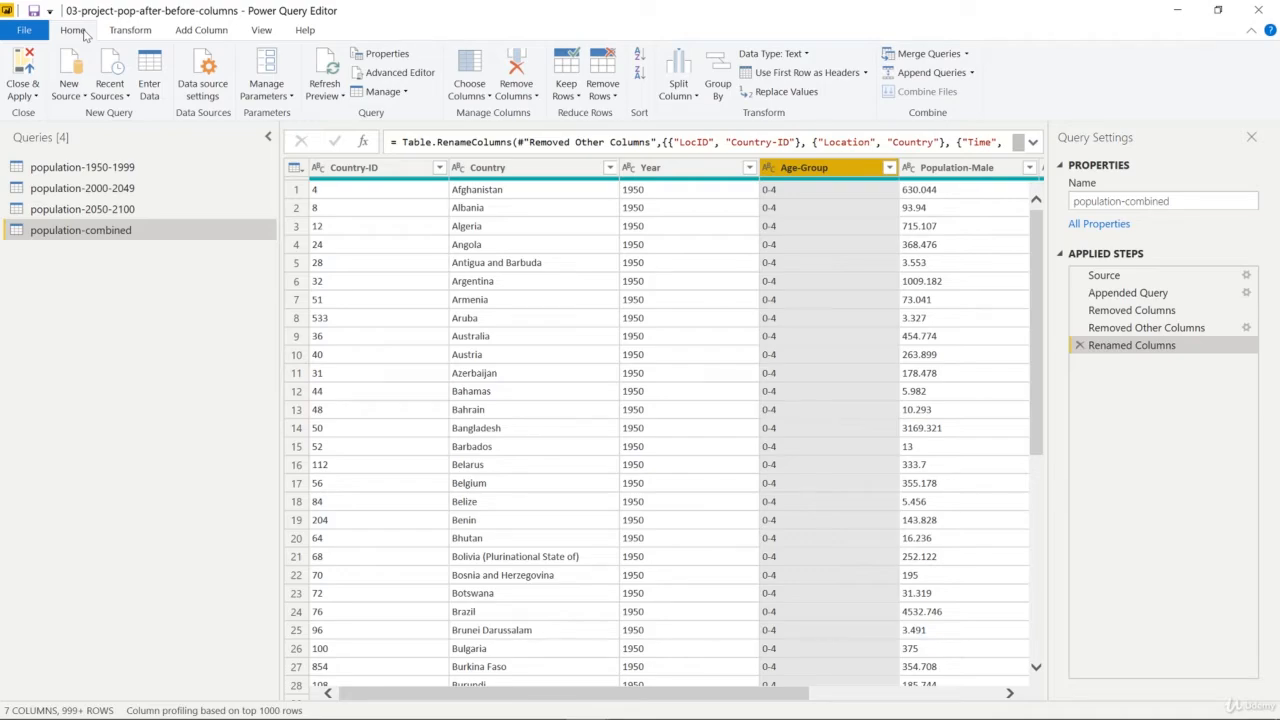
pyautogui.click(789, 93)
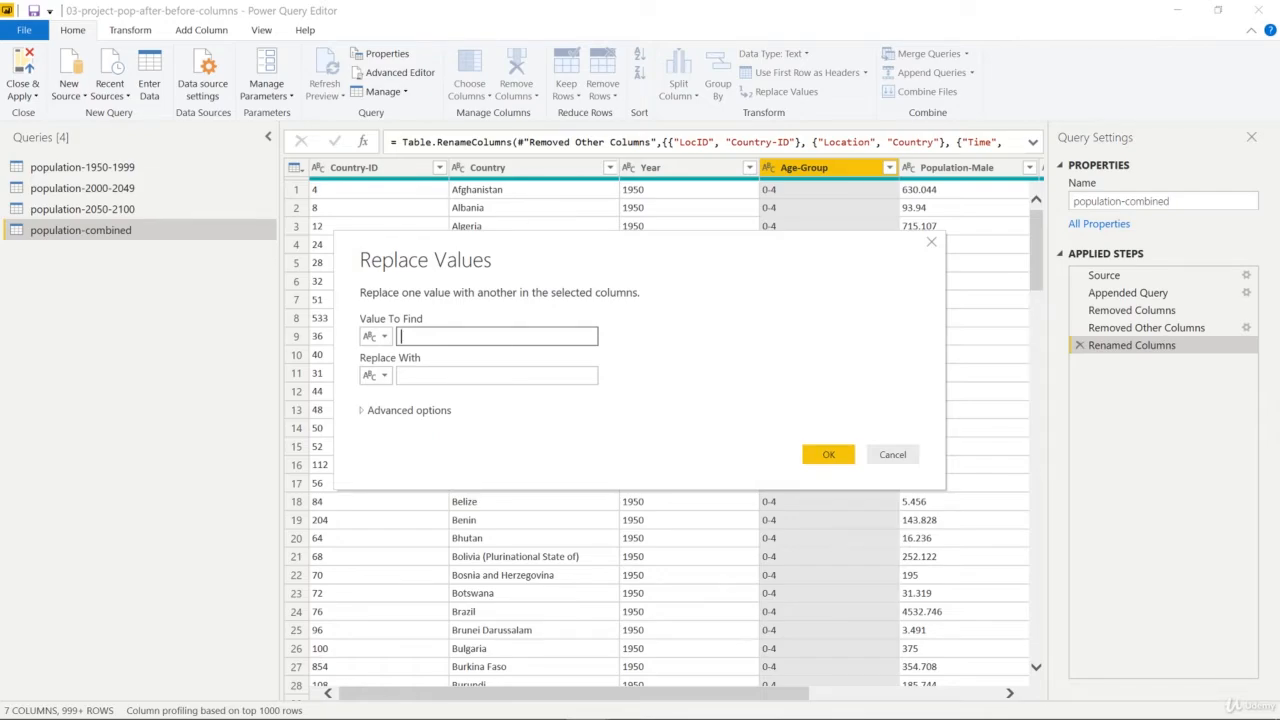
pyautogui.write('9-May')
pyautogui.press('Tab')
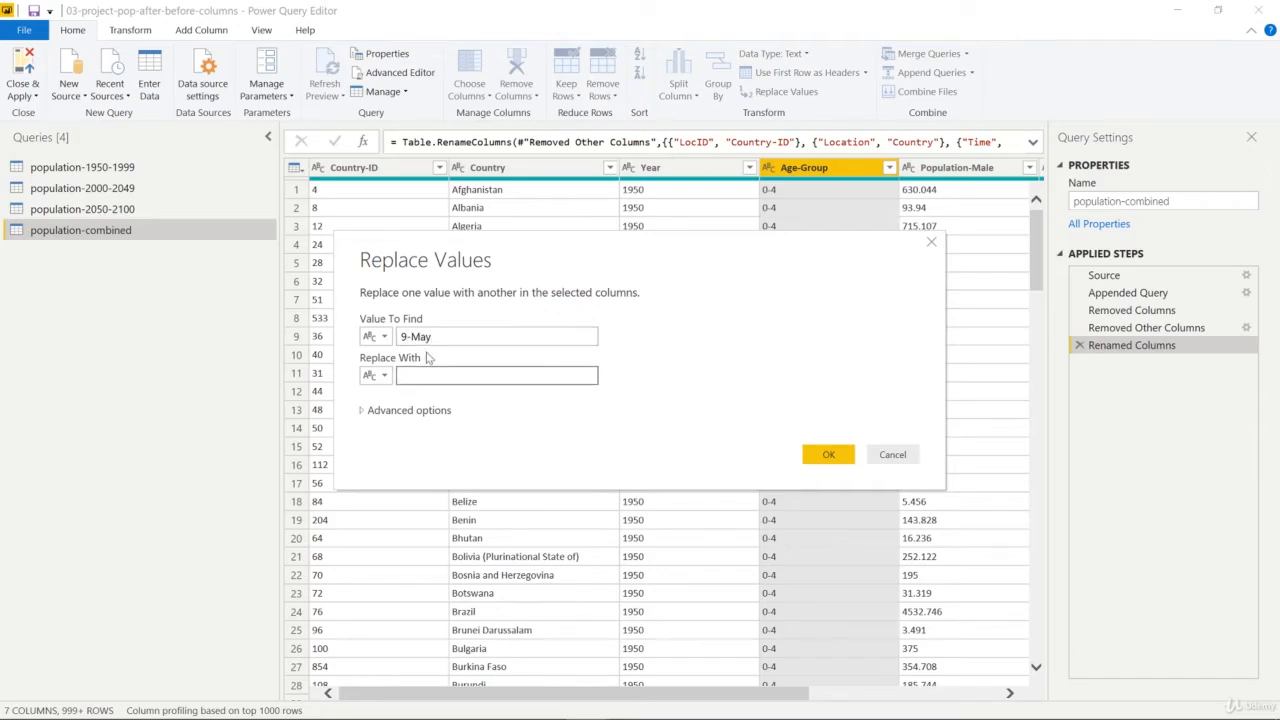
pyautogui.moveTo(411, 337); pyautogui.dragTo(457, 340)
pyautogui.press('Tab')
pyautogui.write('5-9')
pyautogui.moveTo(424, 377); pyautogui.dragTo(391, 375)
pyautogui.write('5-9')
# Restrict the 9-May replacement to matches of the entire cell contents and apply it
pyautogui.click(410, 410)
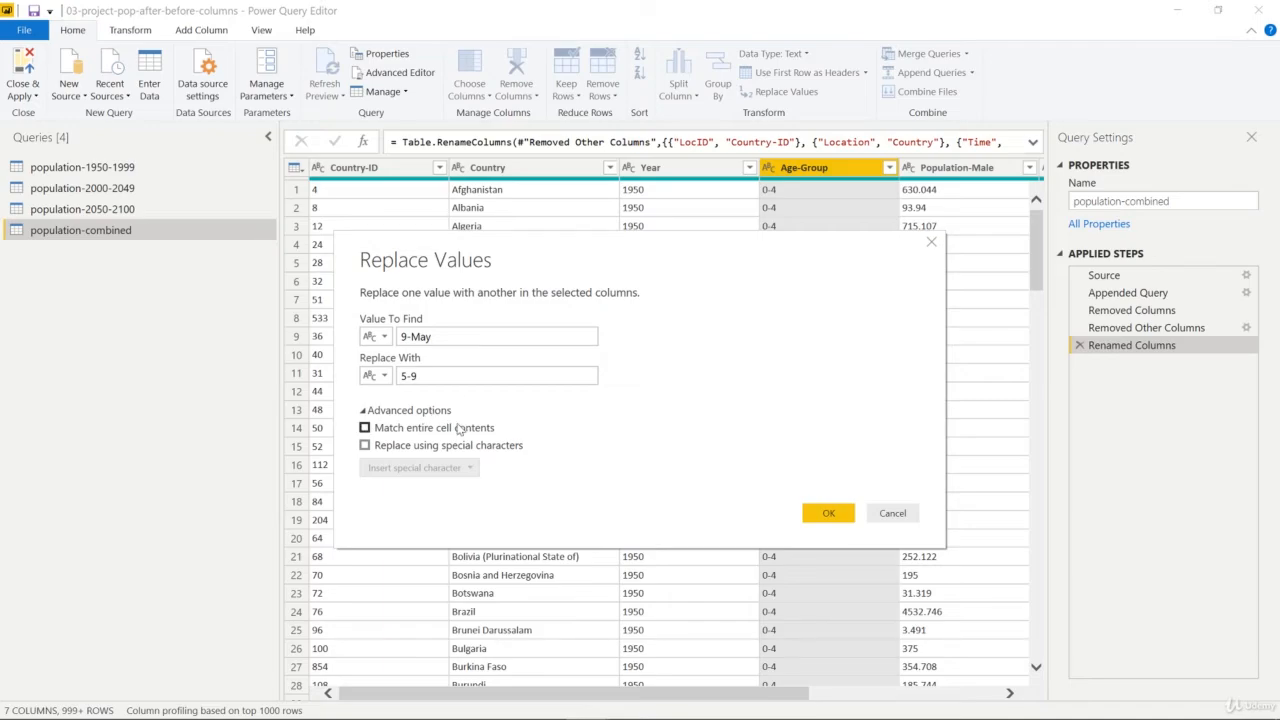
pyautogui.click(440, 337)
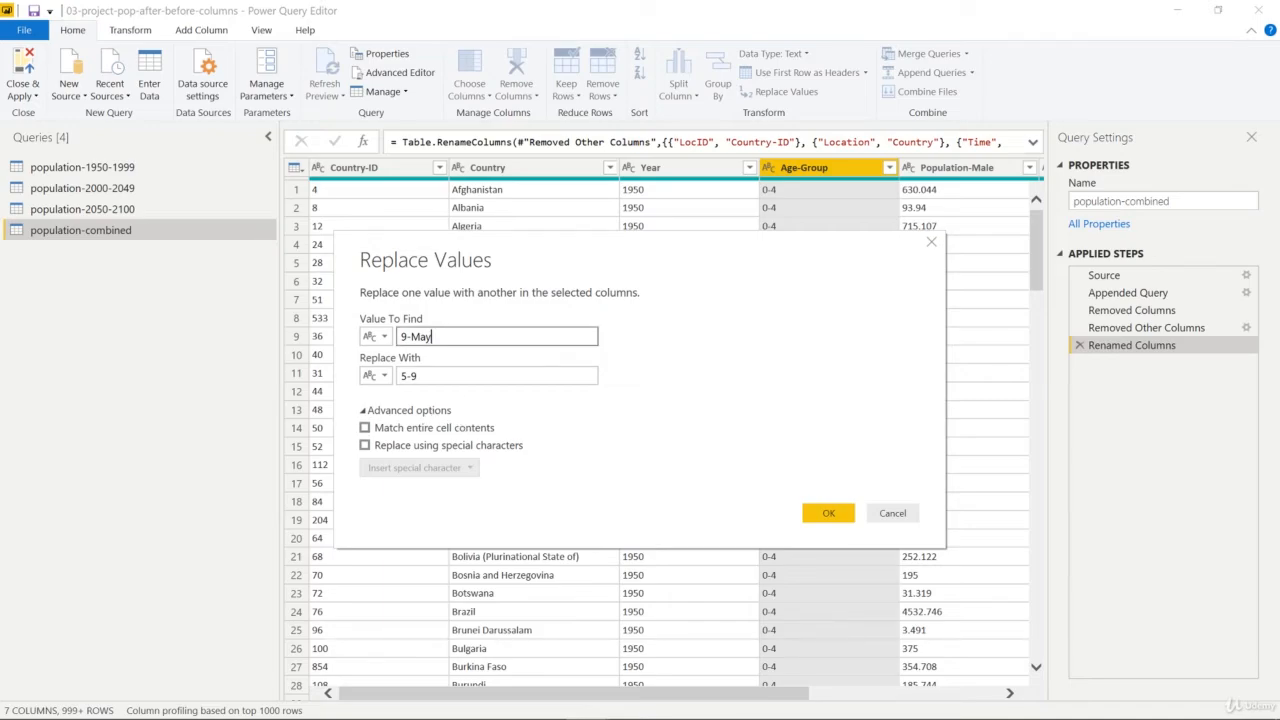
pyautogui.moveTo(440, 337); pyautogui.dragTo(395, 340)
pyautogui.click(459, 343)
pyautogui.write('_')
pyautogui.press('BackSpace')
pyautogui.click(367, 431)
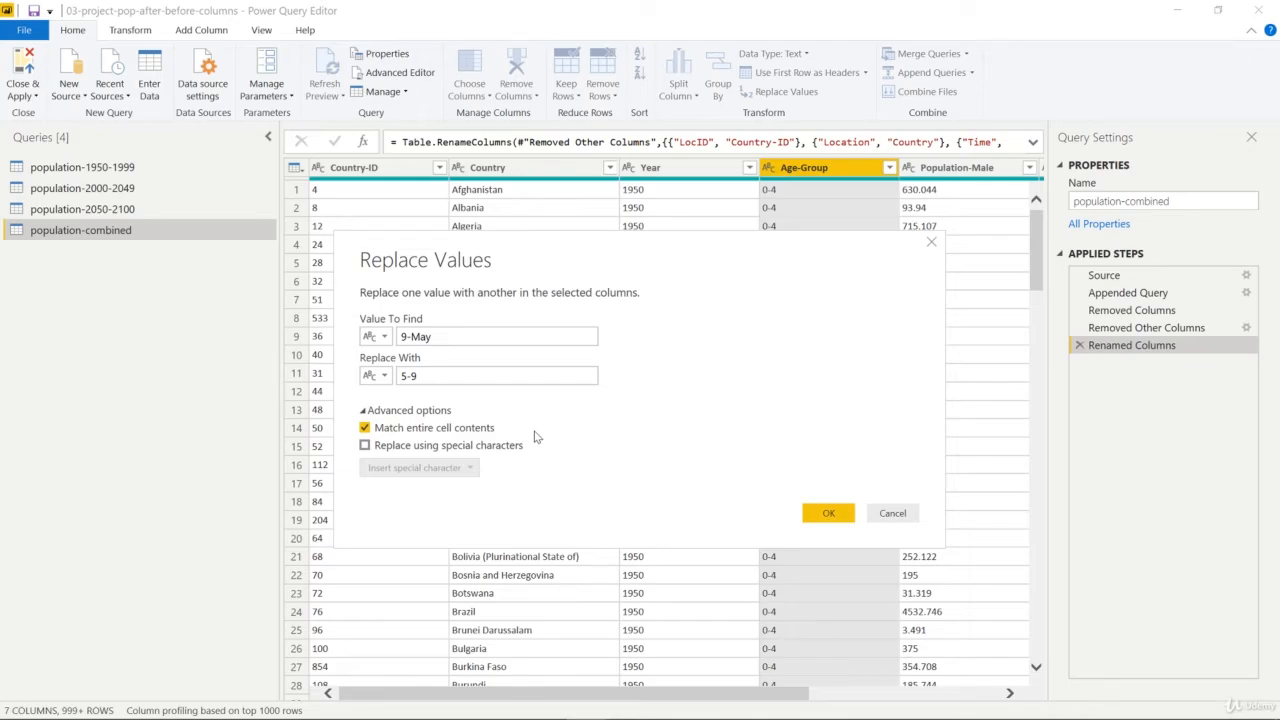
pyautogui.click(826, 513)
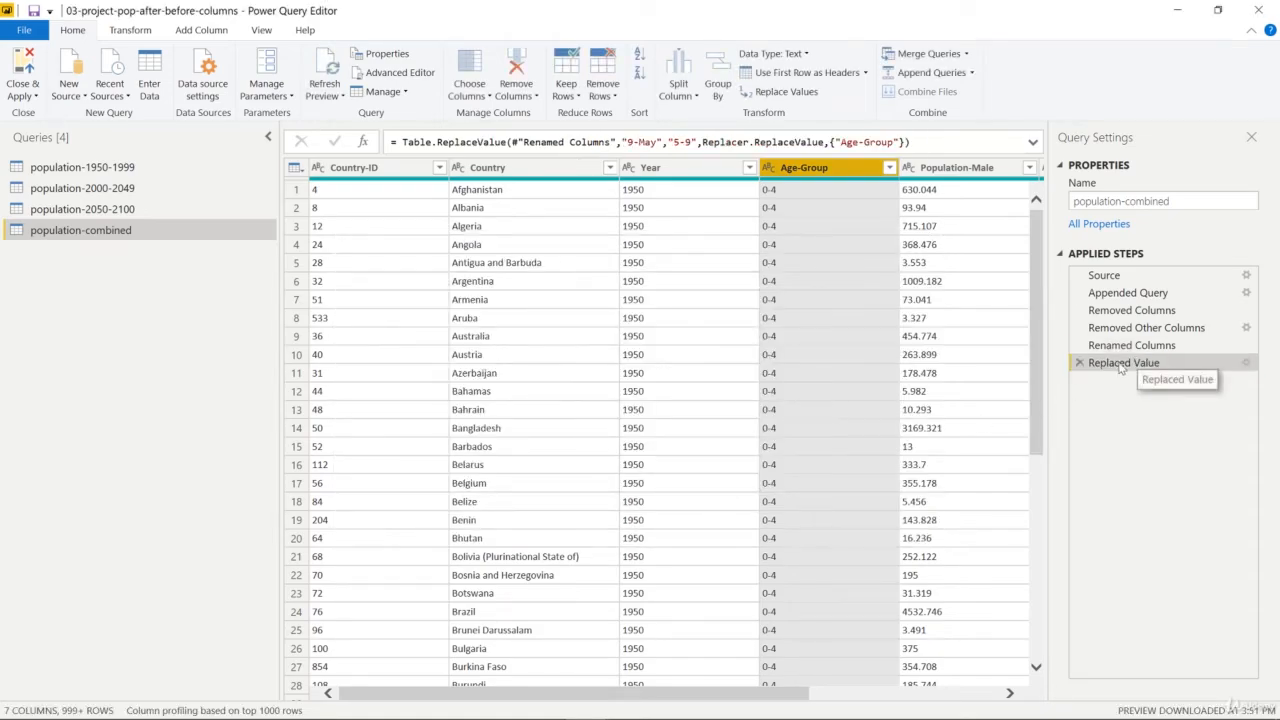
# Load the complete list of Age-Group filter values, check the 14-Oct and 5-9 entries, and dismiss the filter
pyautogui.click(889, 167)
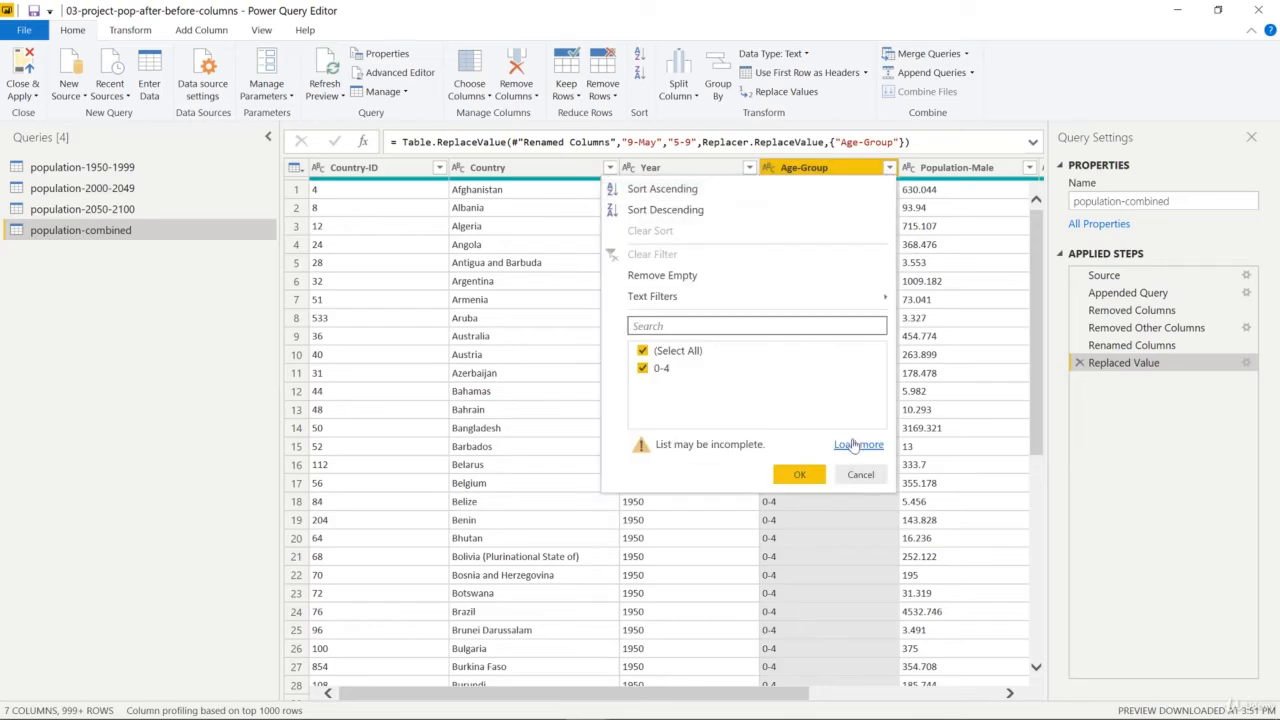
pyautogui.click(855, 444)
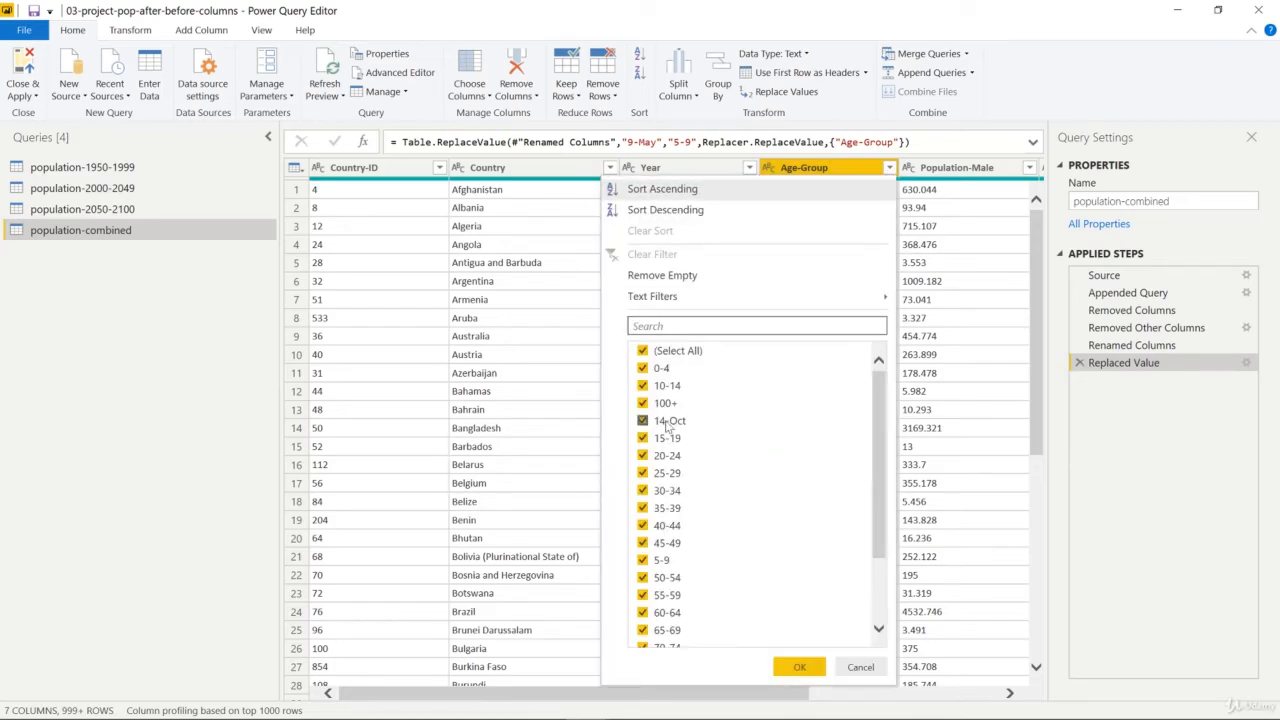
pyautogui.moveTo(876, 427); pyautogui.dragTo(901, 507)
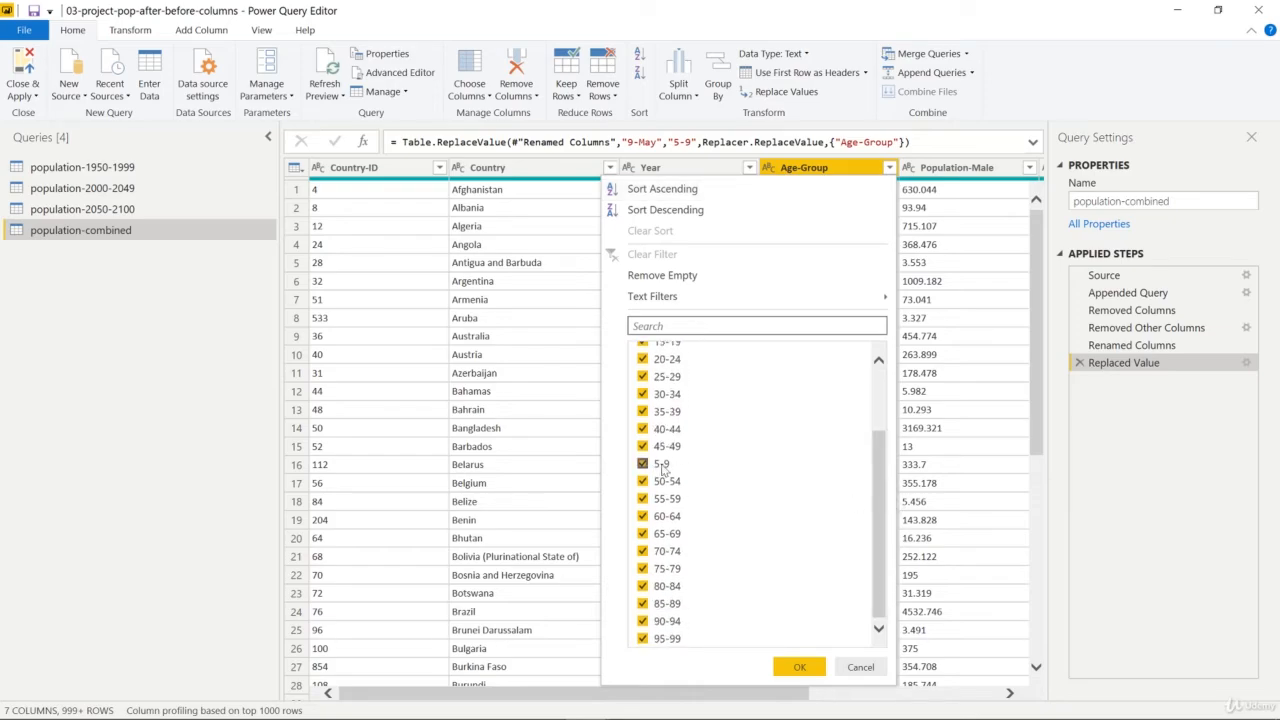
pyautogui.click(860, 667)
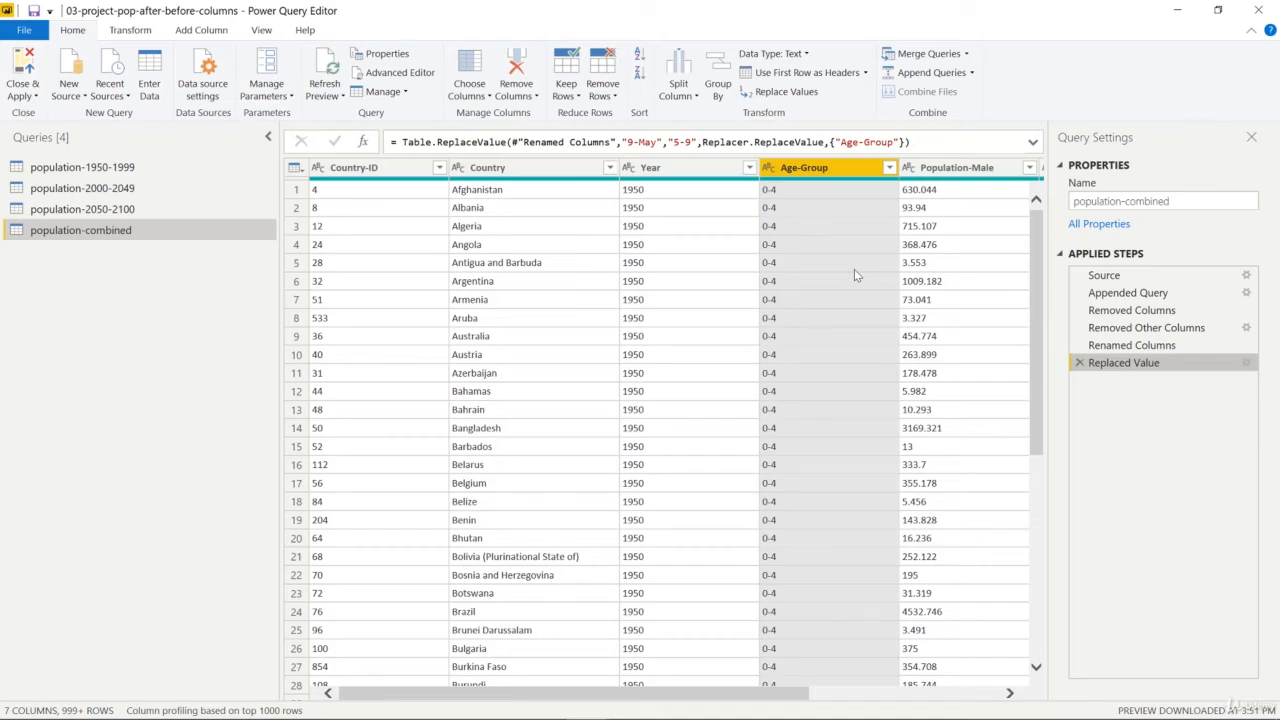
# Filter the Age-Group column to keep only the 14-Oct rows, using the fully loaded value list
pyautogui.click(889, 168)
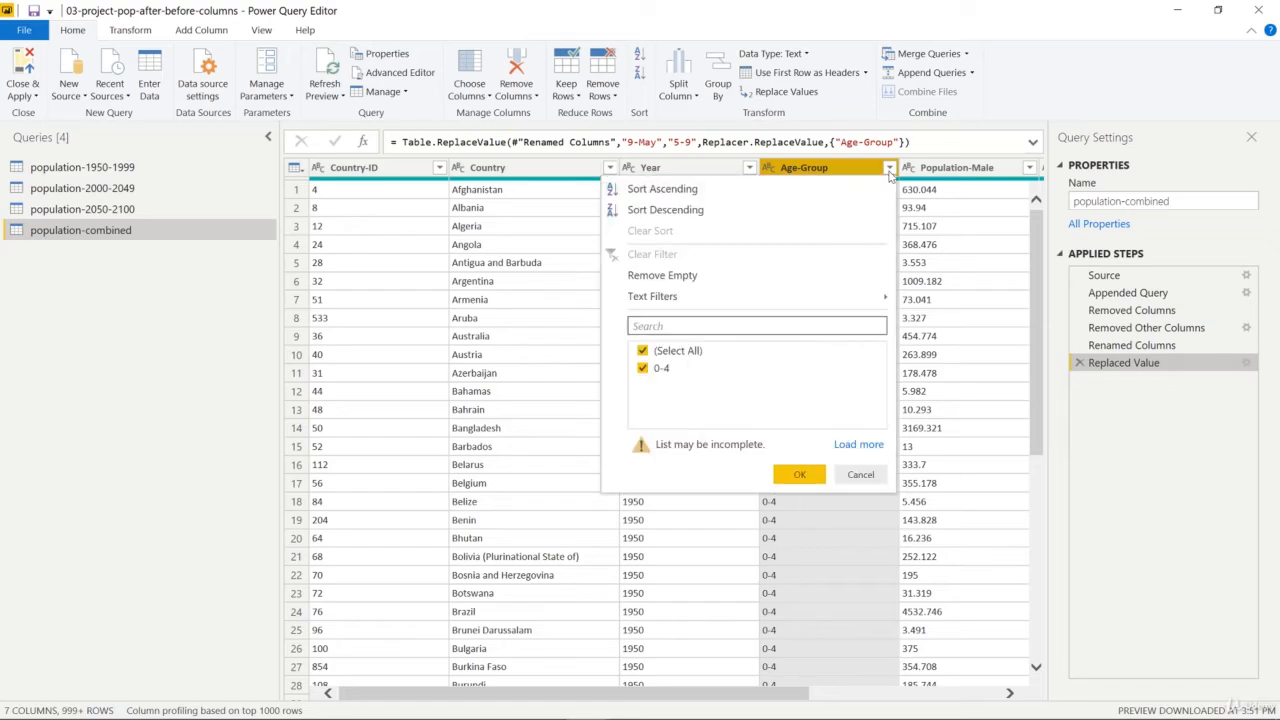
pyautogui.click(870, 450)
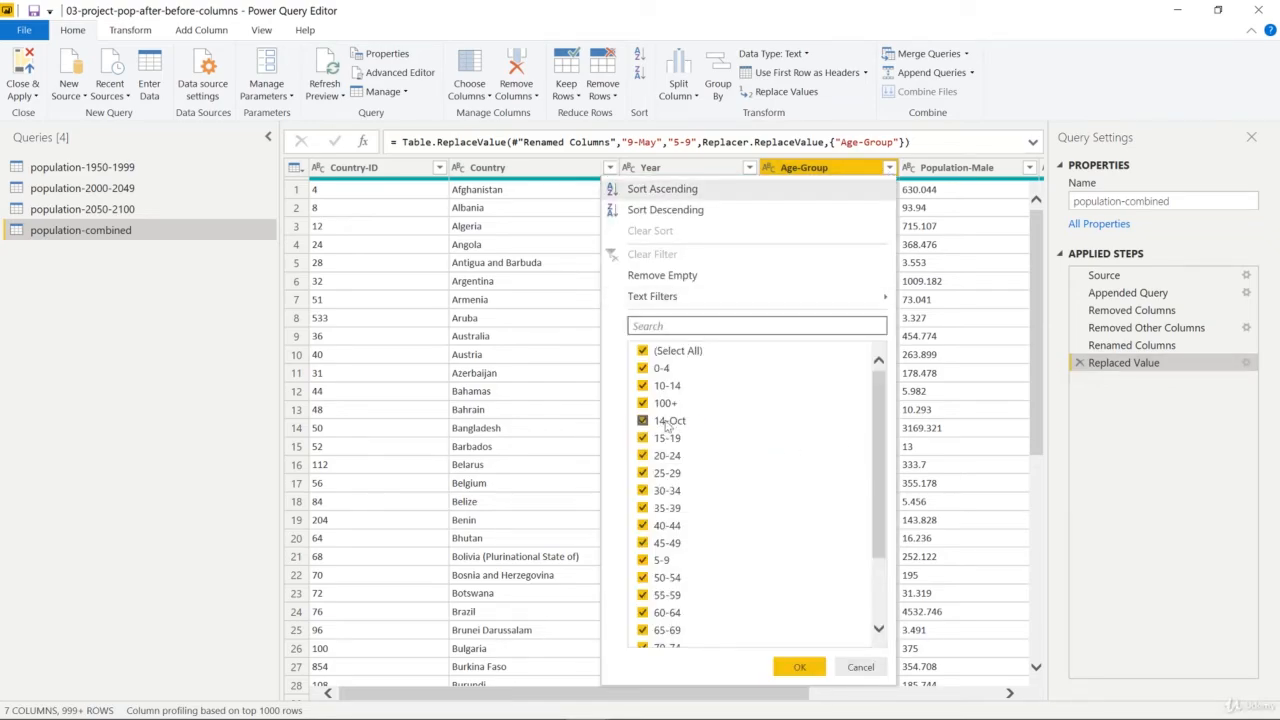
pyautogui.click(643, 351)
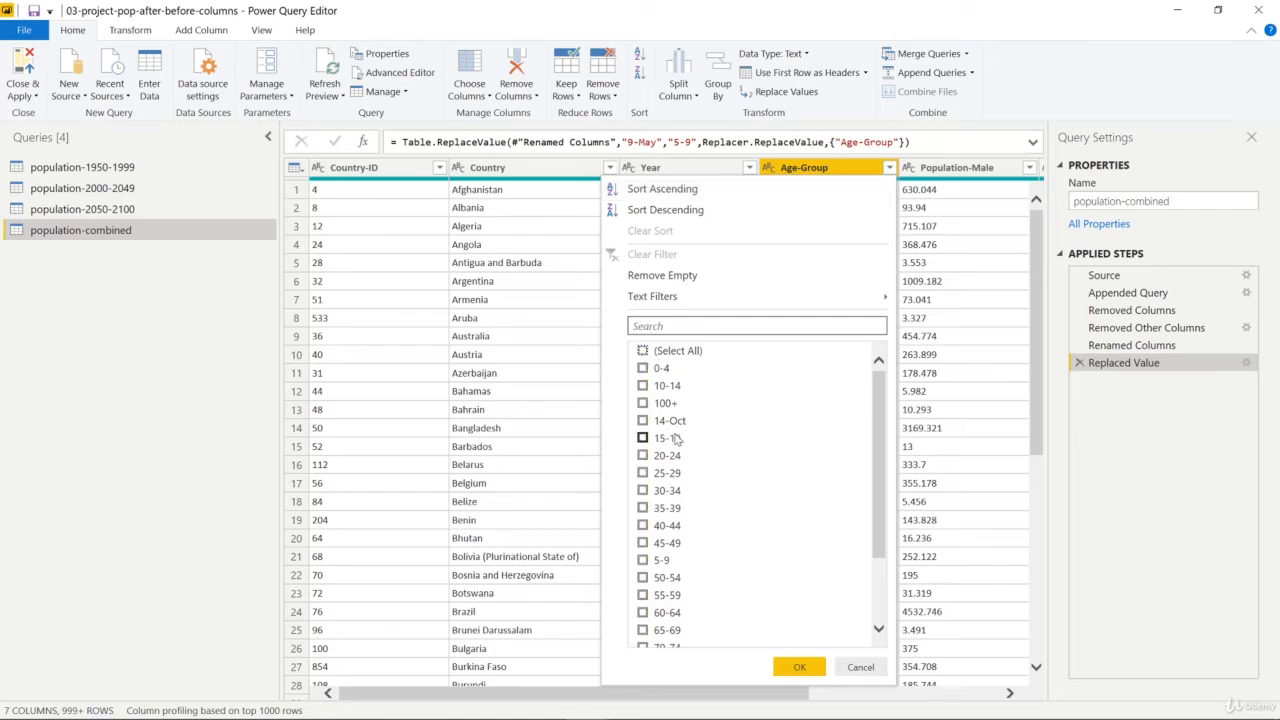
pyautogui.click(643, 421)
pyautogui.click(799, 667)
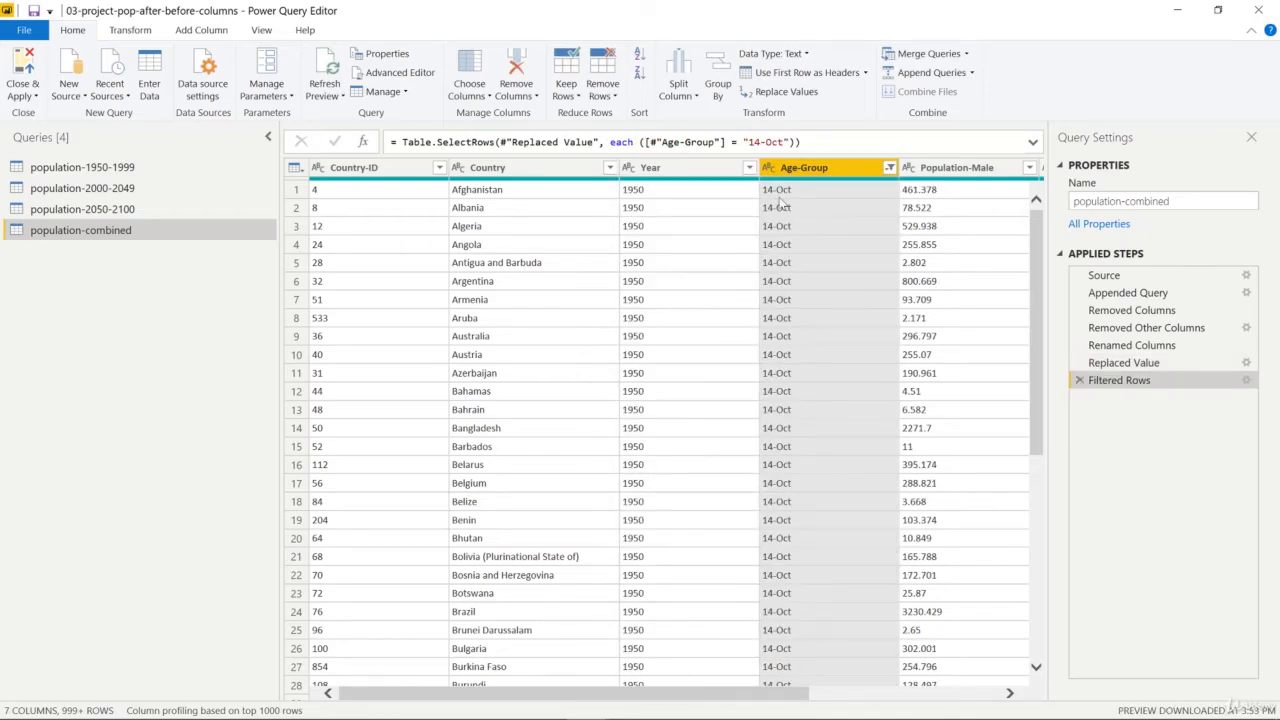
# Replace 14-Oct with 10-14 in the Age-Group column, matching the entire cell contents
pyautogui.click(771, 211)
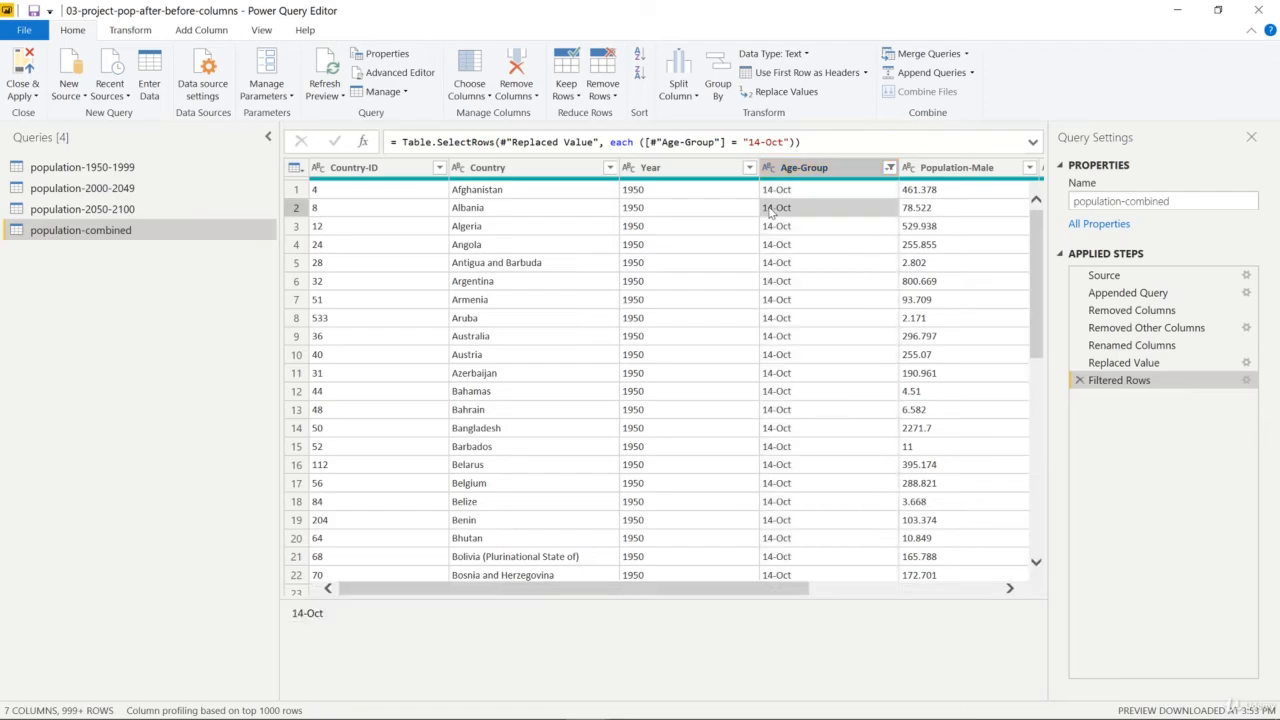
pyautogui.click(782, 93)
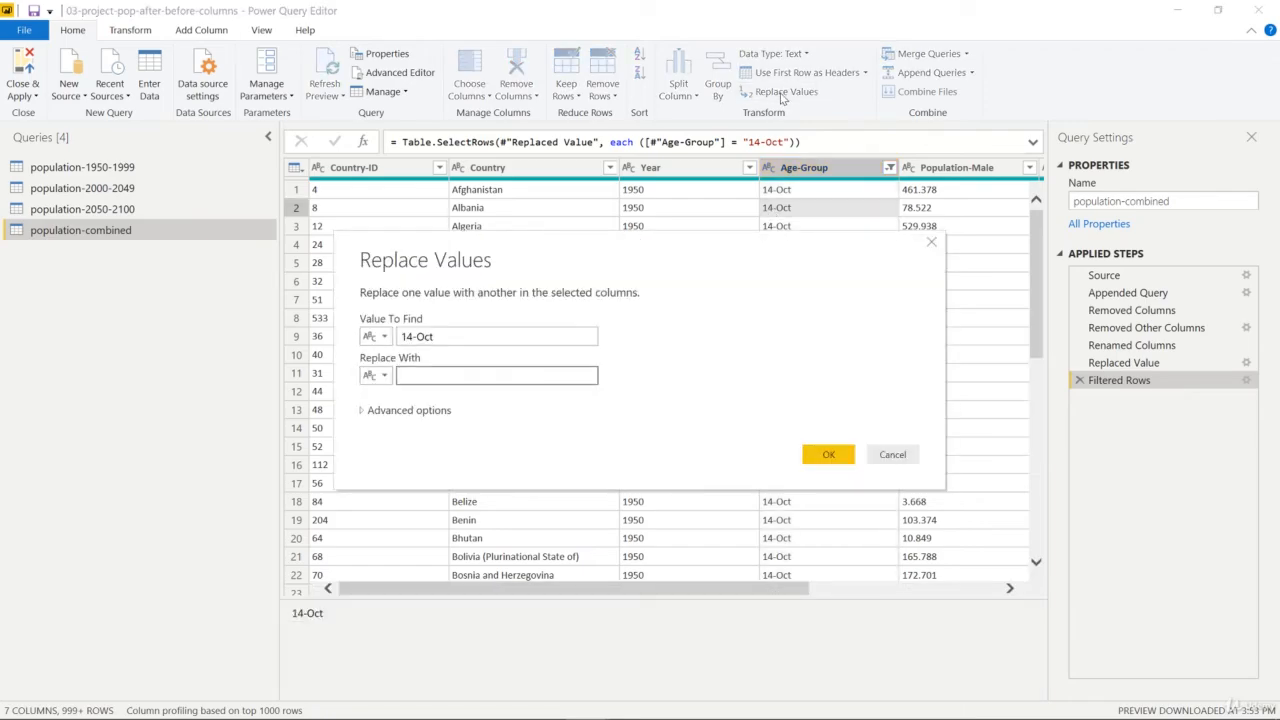
pyautogui.click(445, 336)
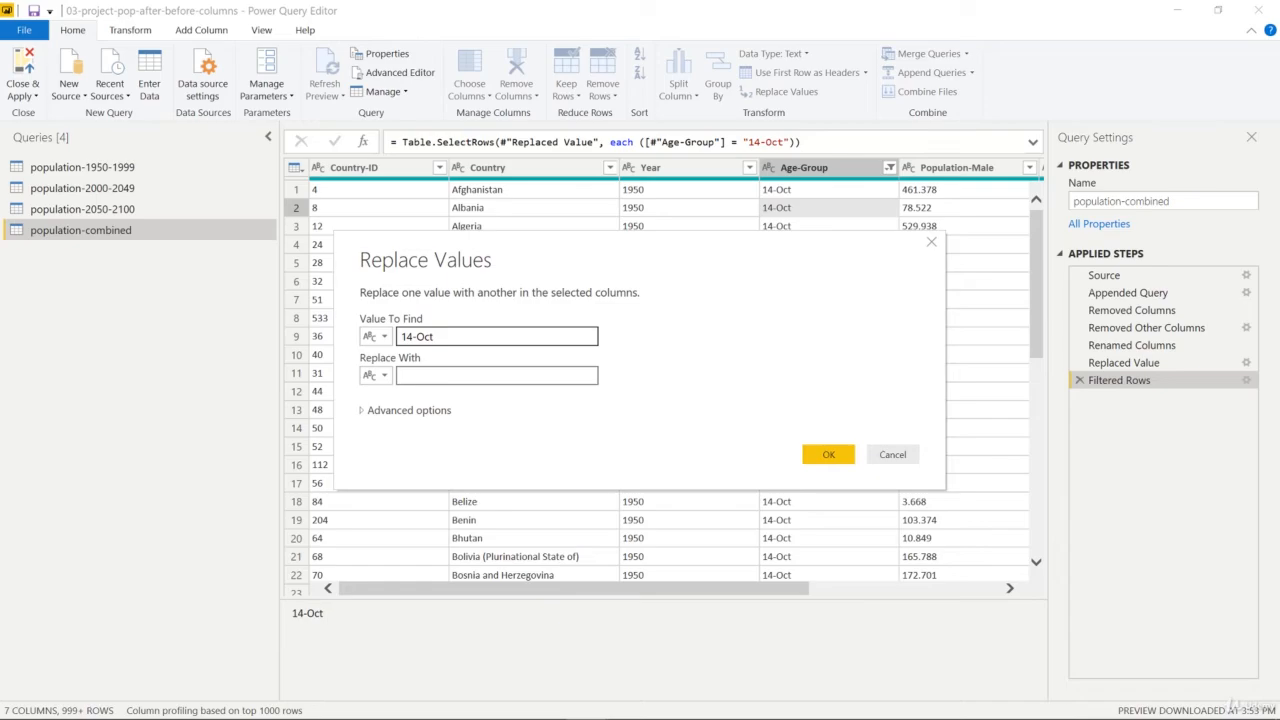
pyautogui.click(446, 376)
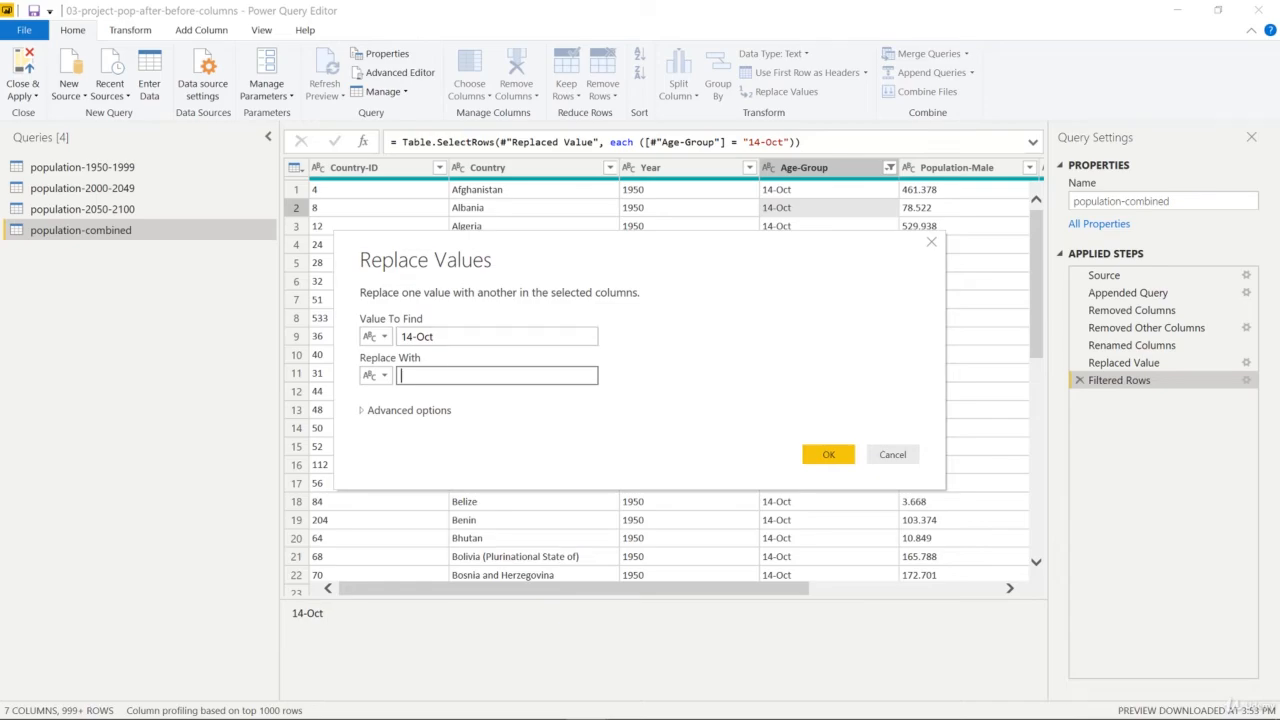
pyautogui.write('10-14')
pyautogui.click(407, 413)
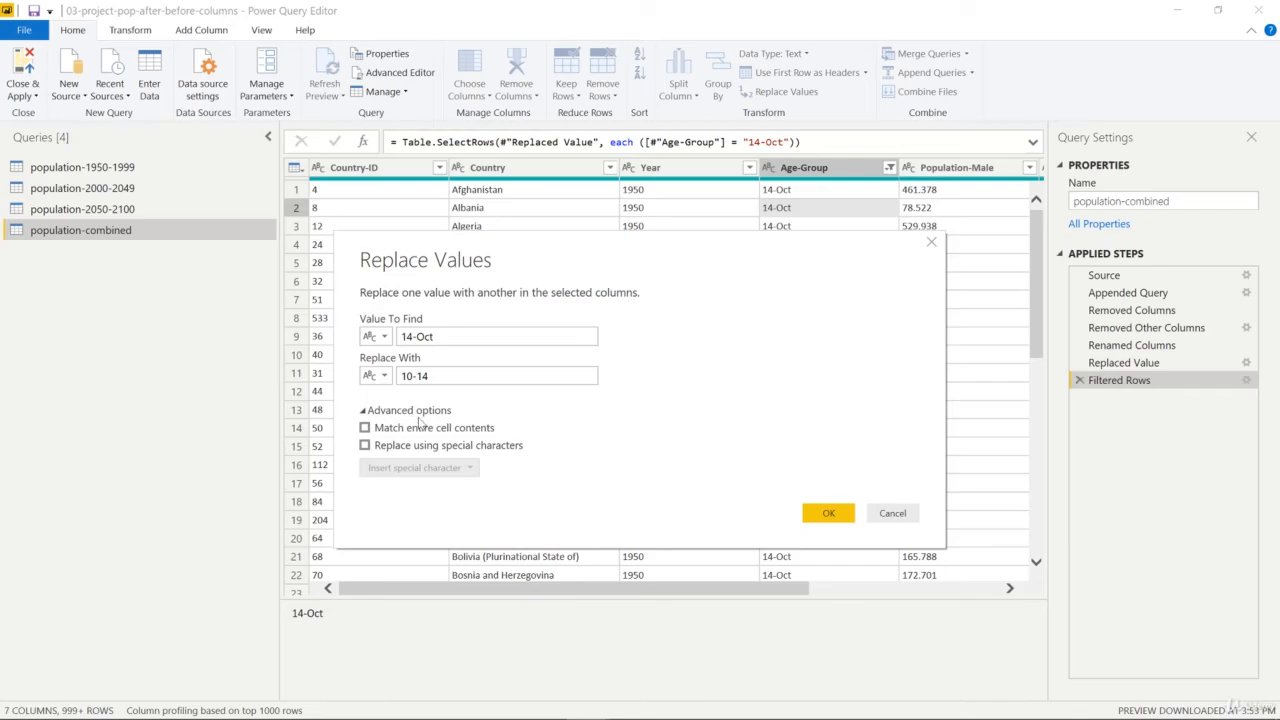
pyautogui.click(365, 428)
pyautogui.click(828, 513)
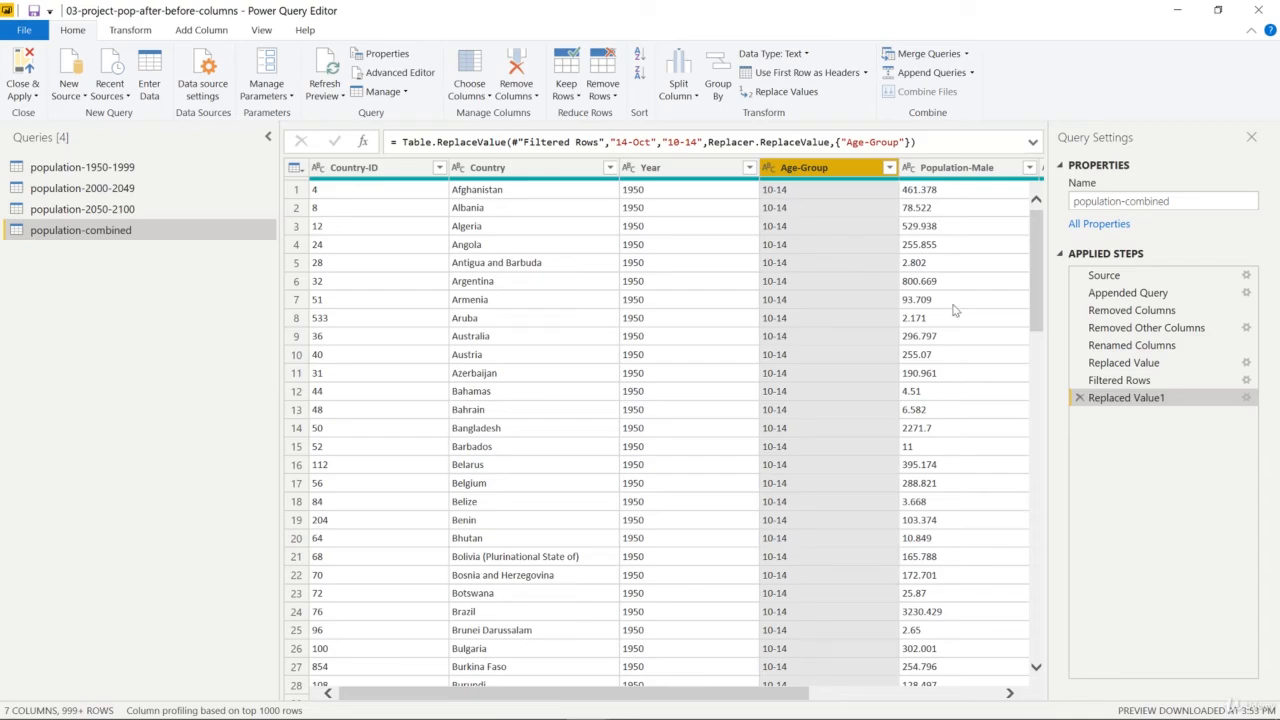
# Delete the Filtered Rows step that limits the population-combined query to the 14-Oct age group, confirming the deletion
pyautogui.click(1122, 382)
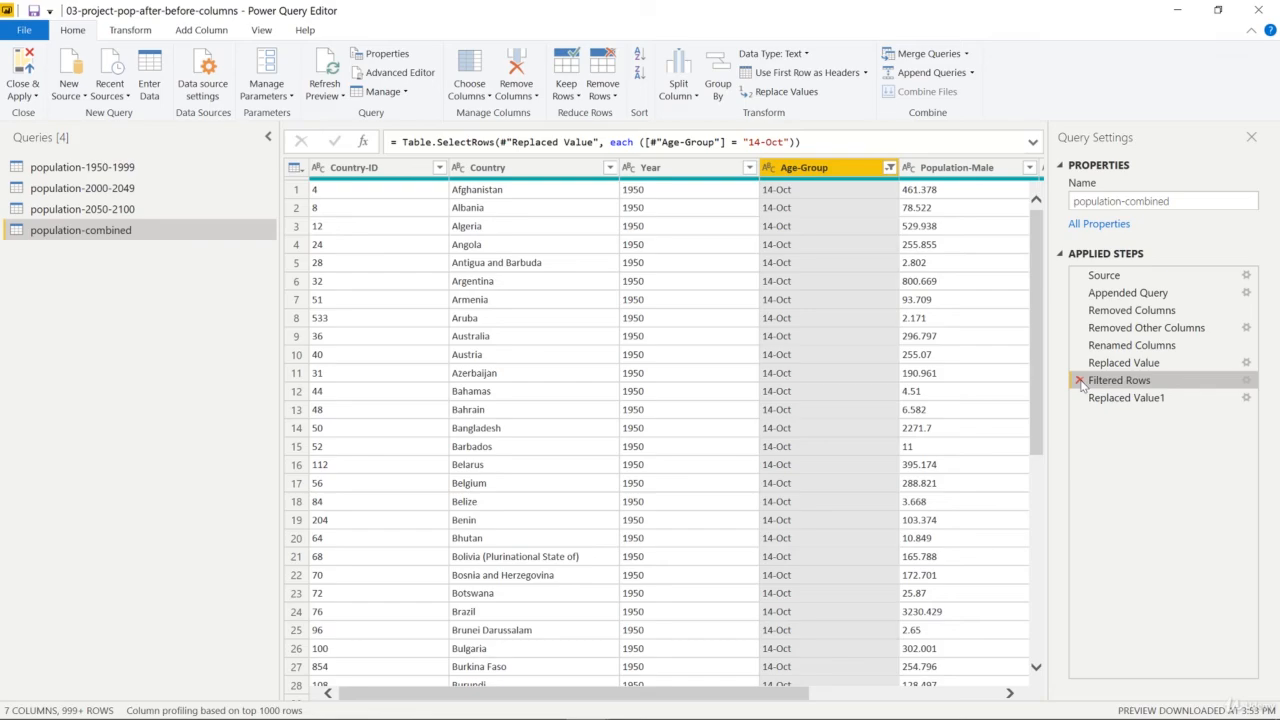
pyautogui.click(1080, 381)
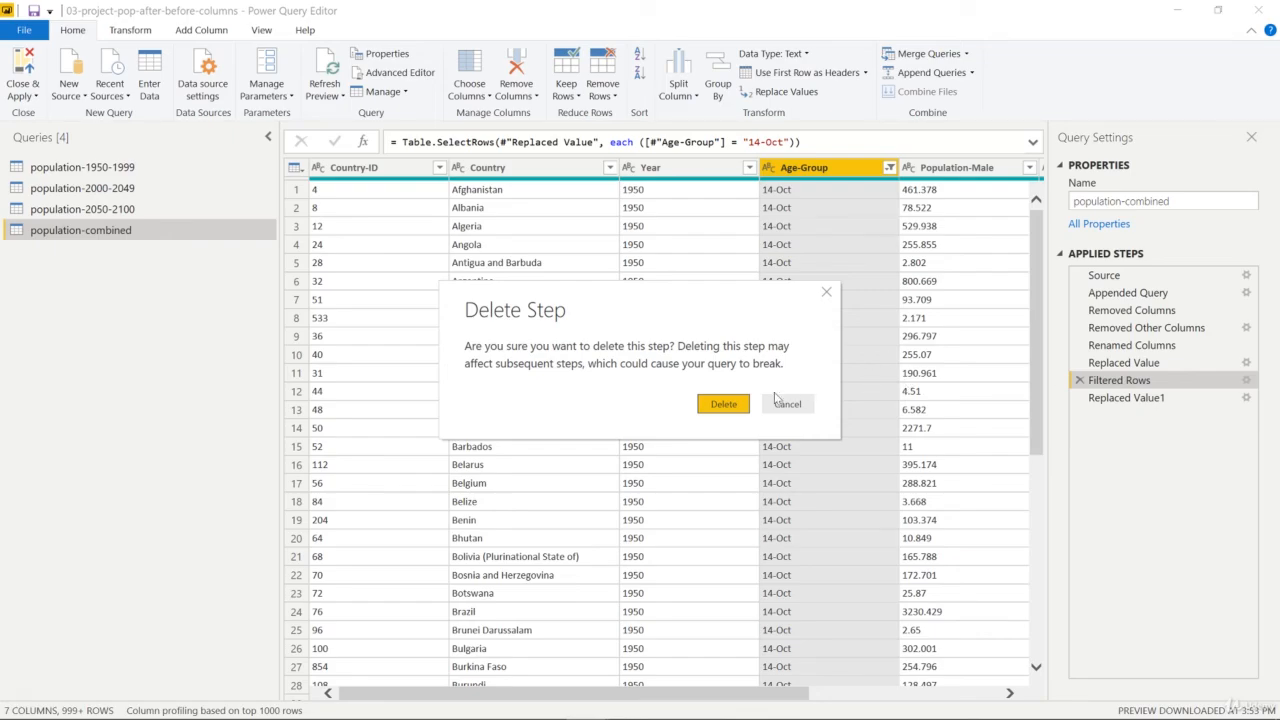
pyautogui.click(722, 404)
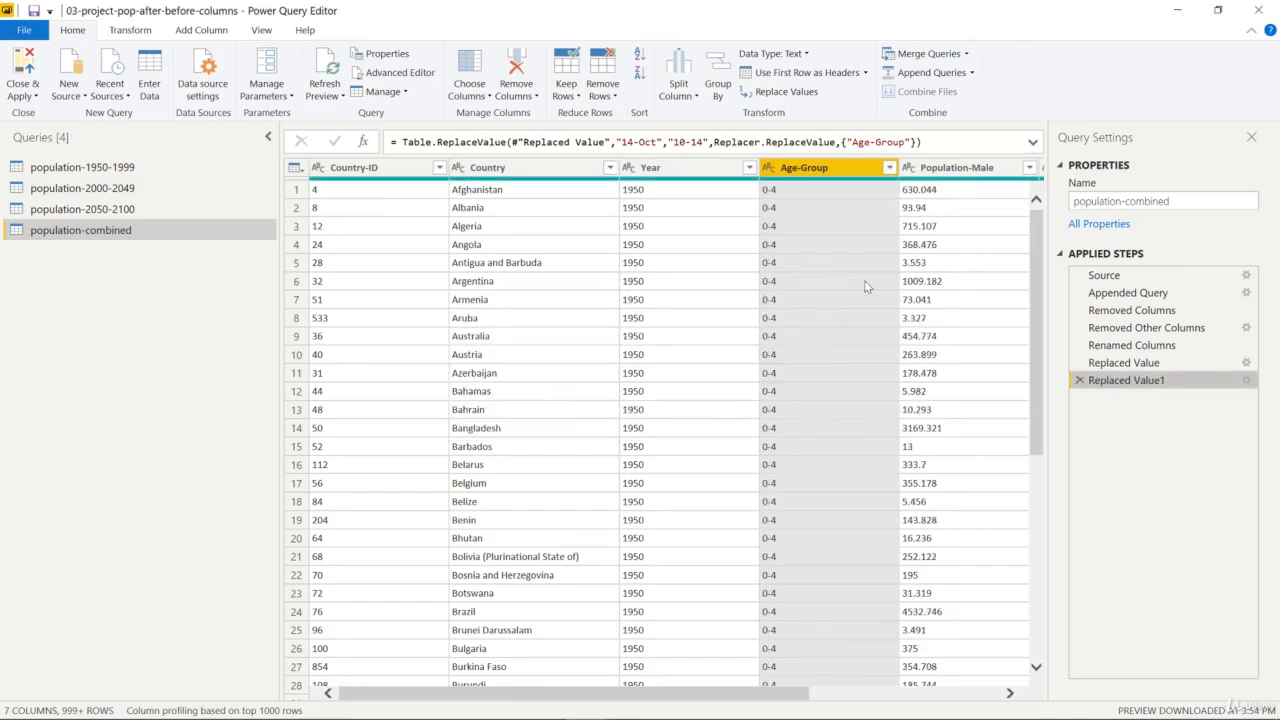
# Load the complete list of Age-Group filter values, review the corrected 5-9 and 10-14 entries, and dismiss the filter without changes
pyautogui.click(889, 168)
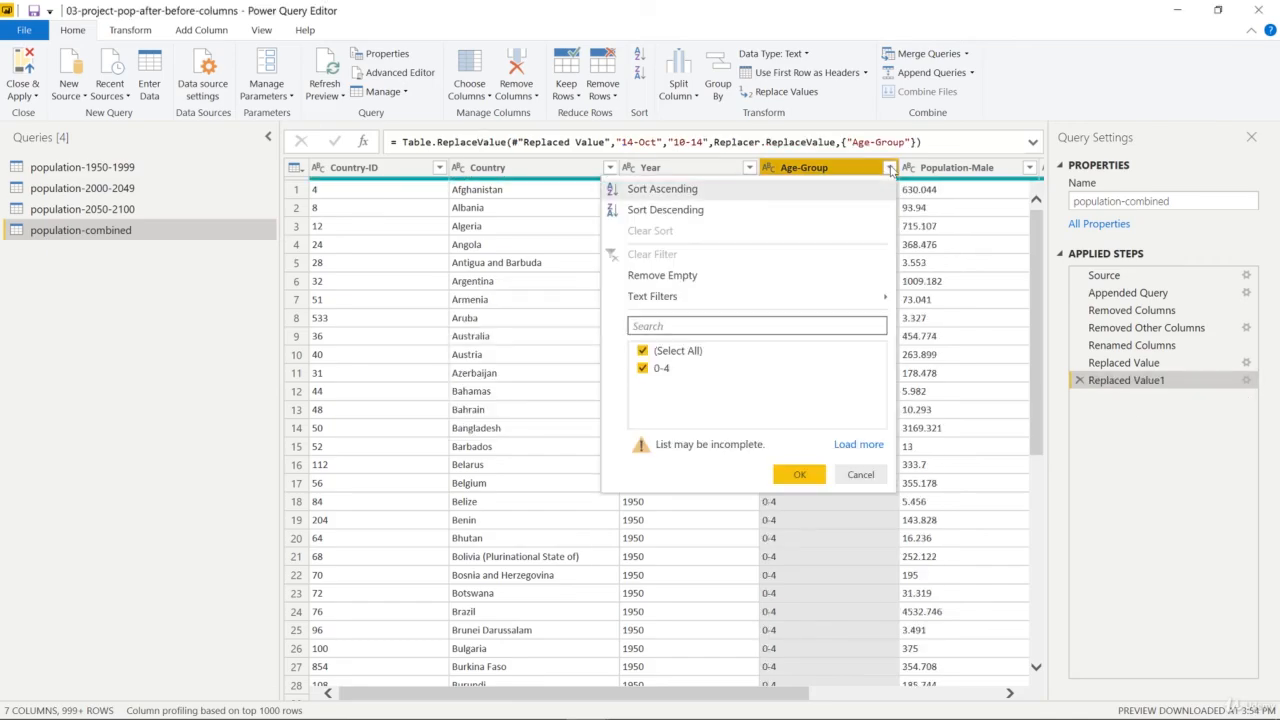
pyautogui.click(843, 446)
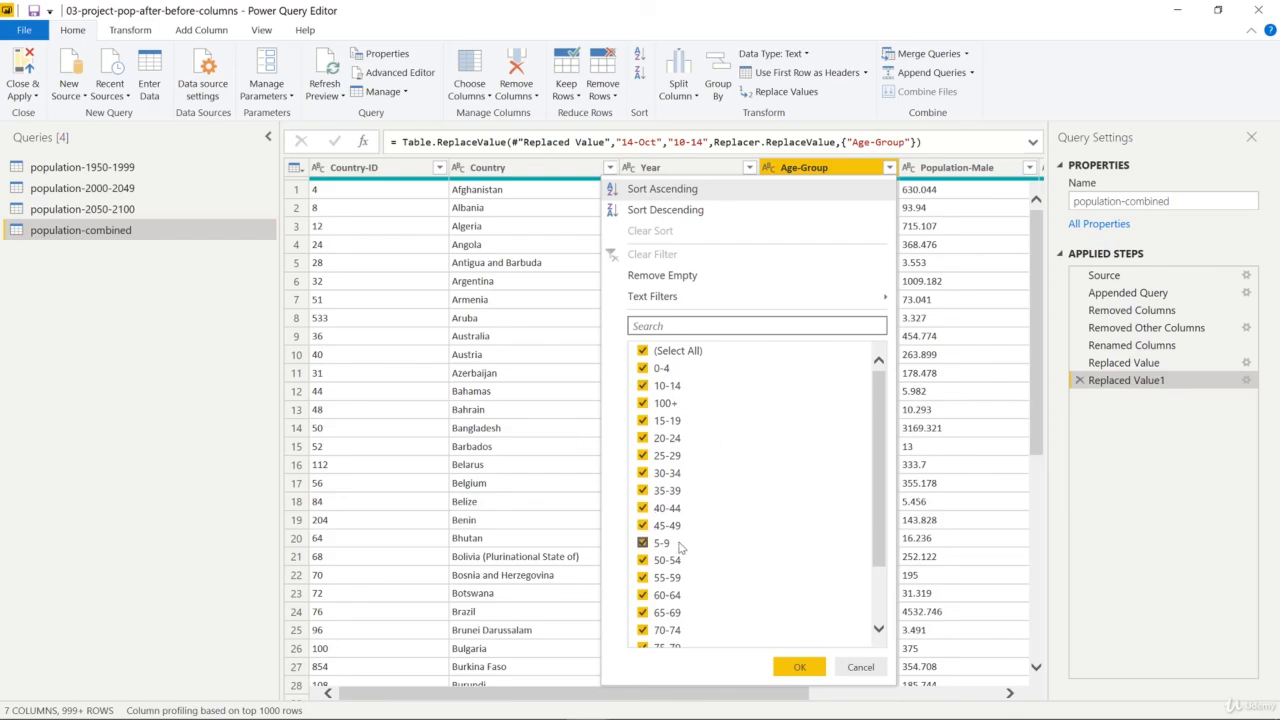
pyautogui.scroll(-2, 740, 515)
pyautogui.scroll(2, 740, 515)
pyautogui.click(850, 664)
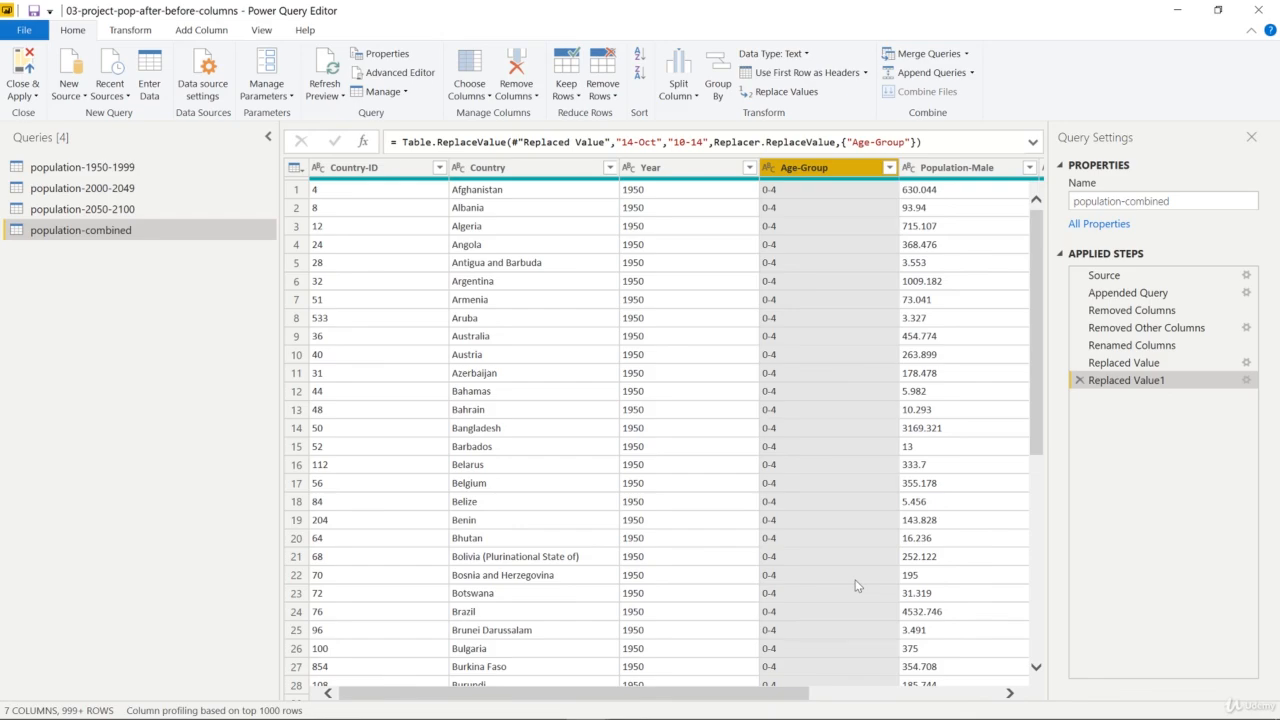
pyautogui.moveTo(722, 692); pyautogui.dragTo(926, 688)
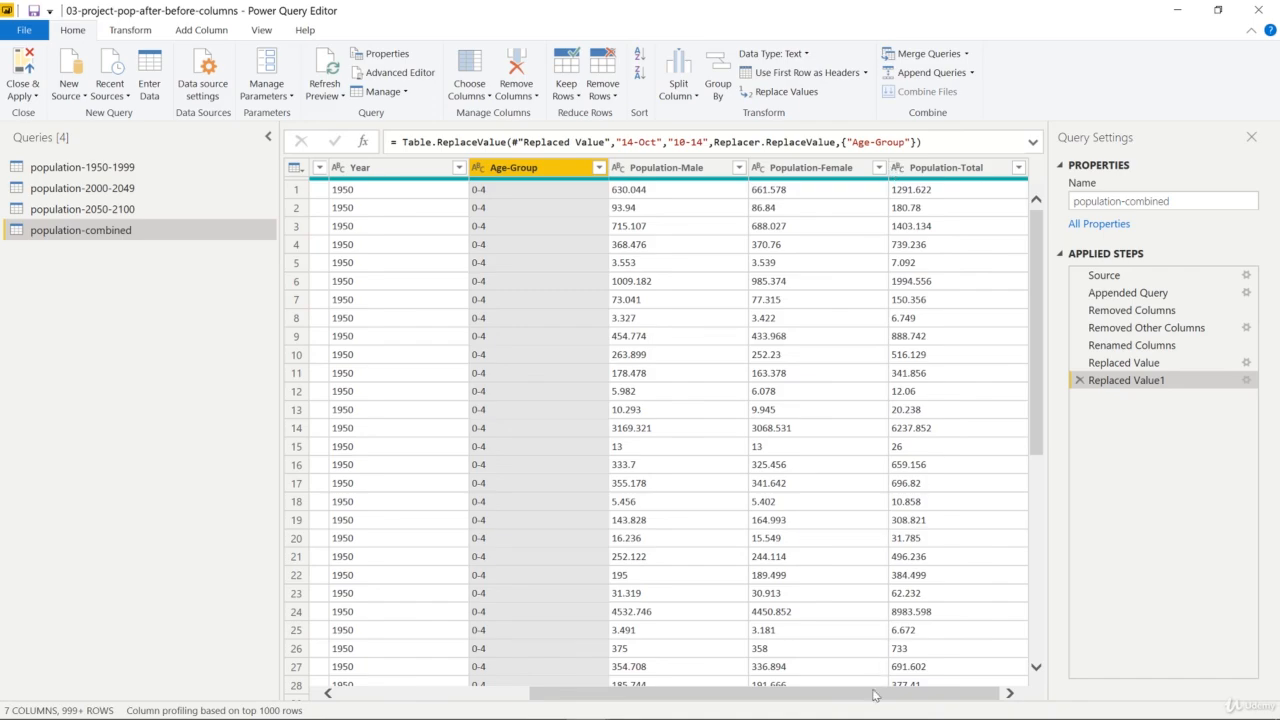
pyautogui.moveTo(873, 694); pyautogui.dragTo(572, 697)
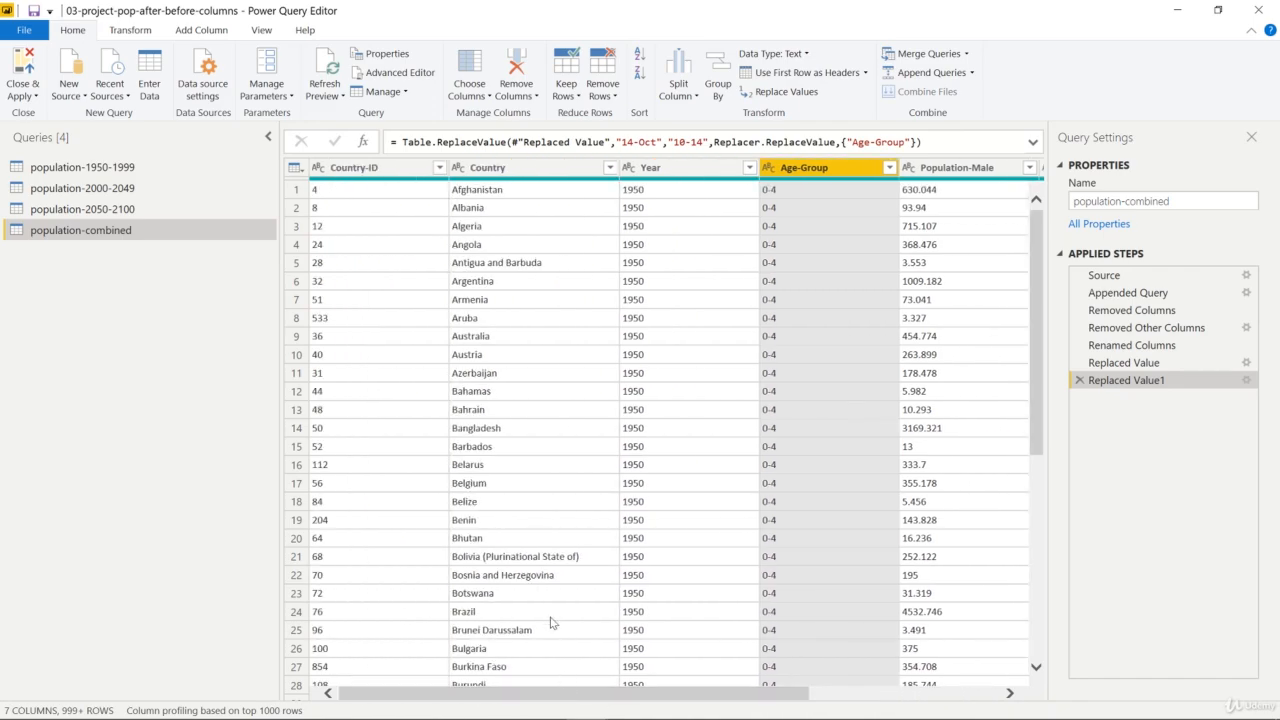